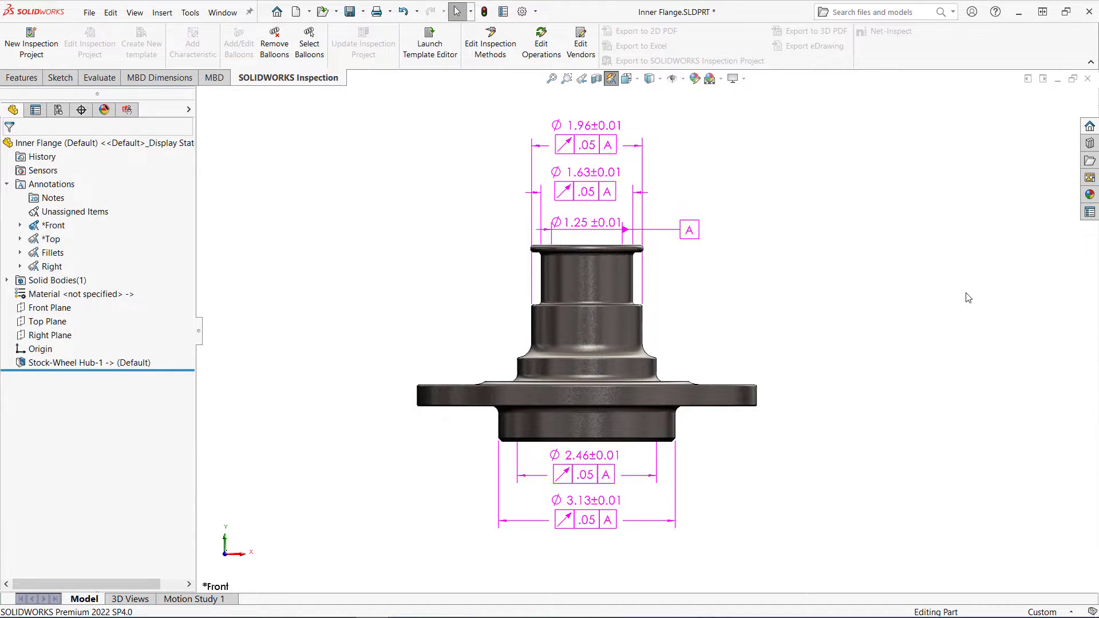
- Examine the inner flange's annotations in the front, right and top orientations and its overall shape in isometric
middle_drag(967, 298, 837, 290)
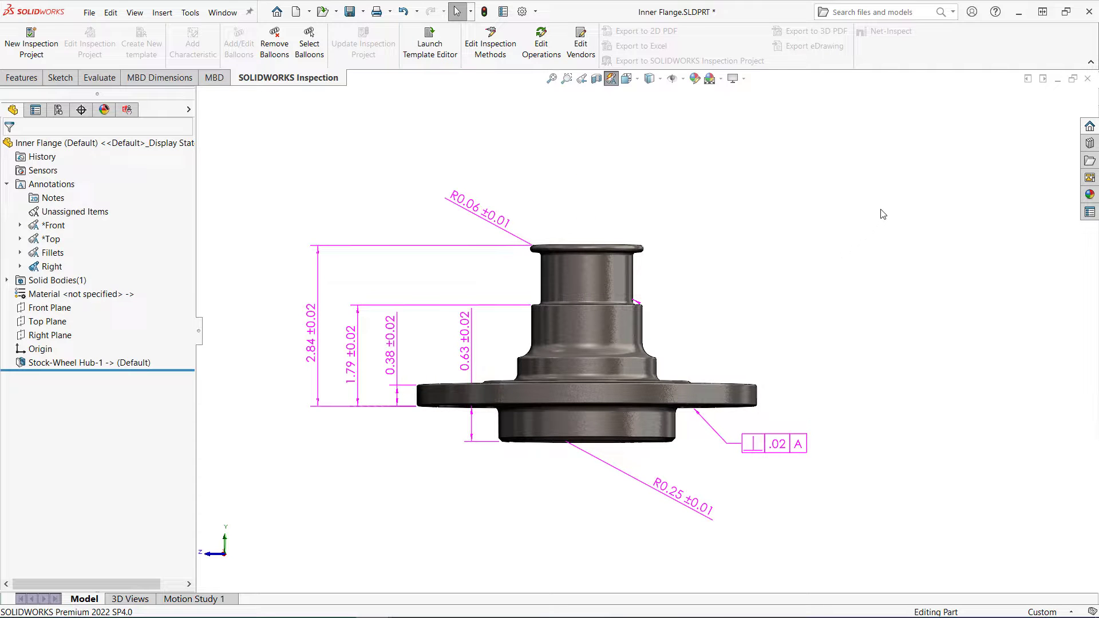
middle_drag(883, 214, 886, 468)
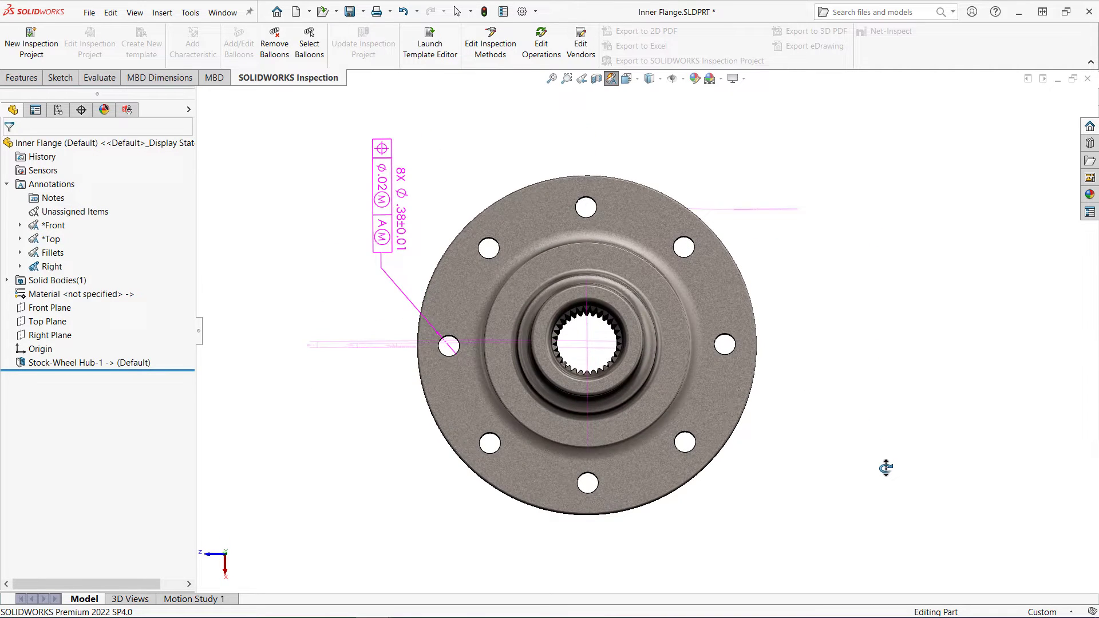
key(ctrl+5)
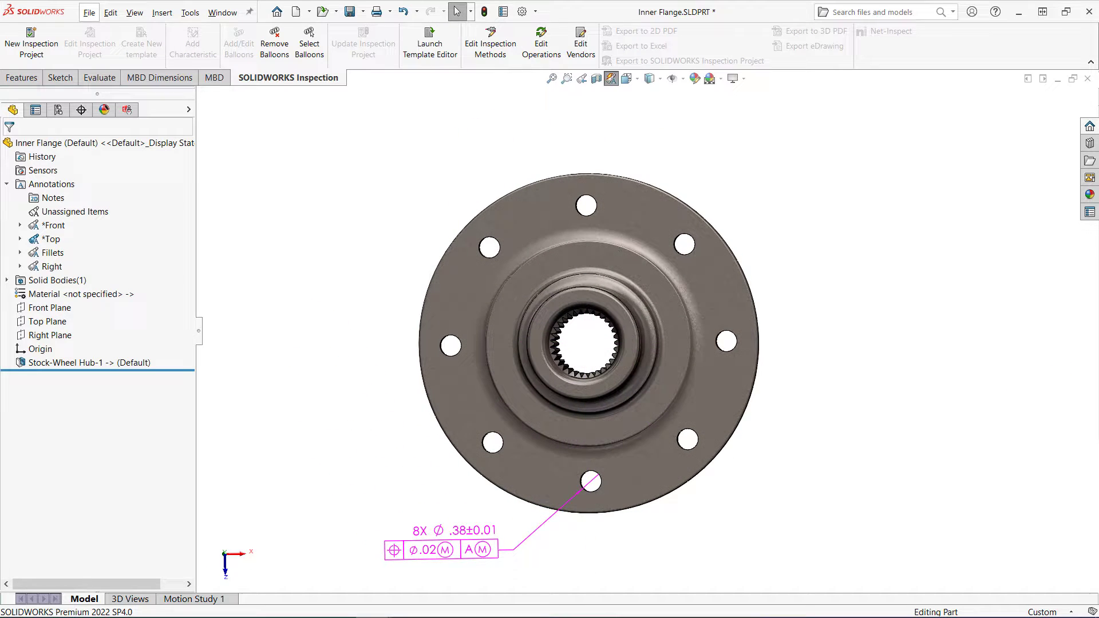
key(ctrl+7)
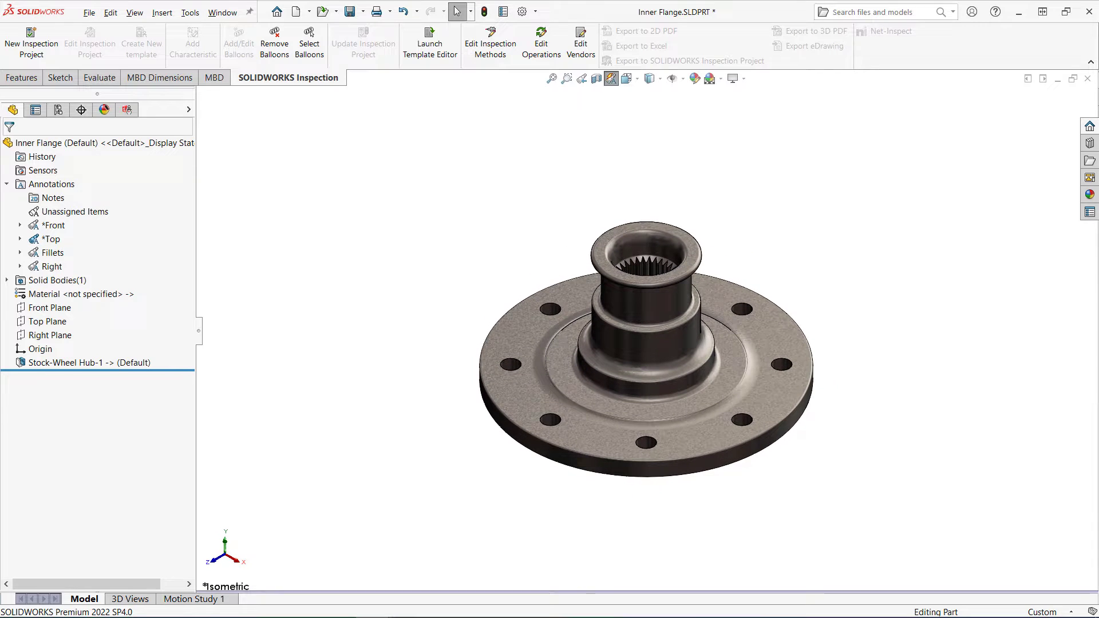
mouse_move(898, 470)
middle_down()
mouse_move(920, 309)
mouse_move(988, 244)
middle_up()
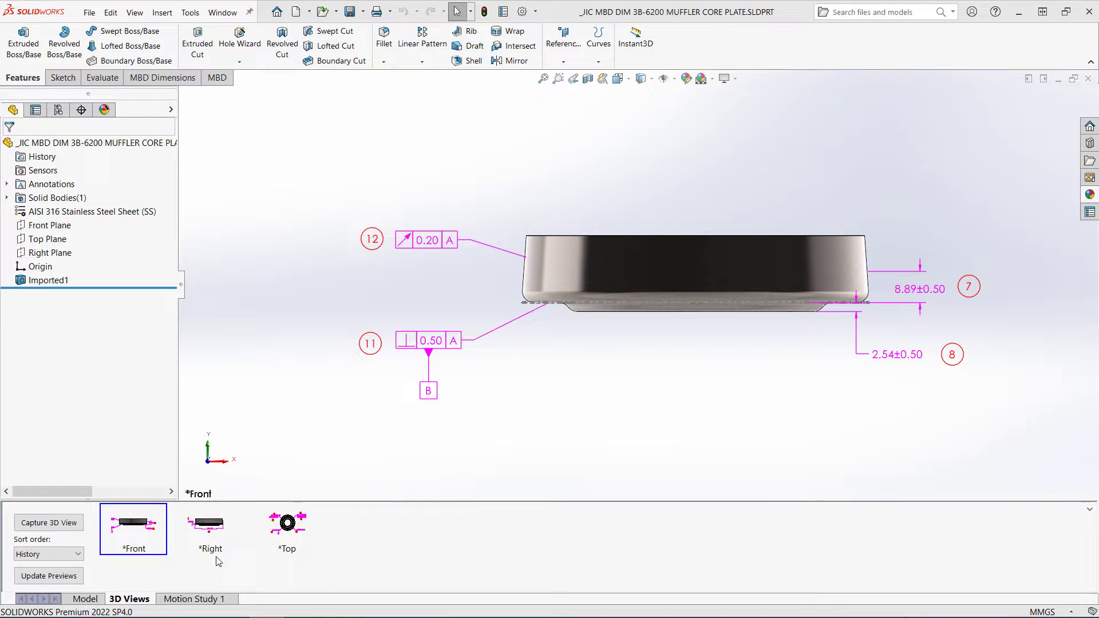
- Review the muffler core plate's Right and Top 3D views, and display the tolerance status of its faces
click(212, 529)
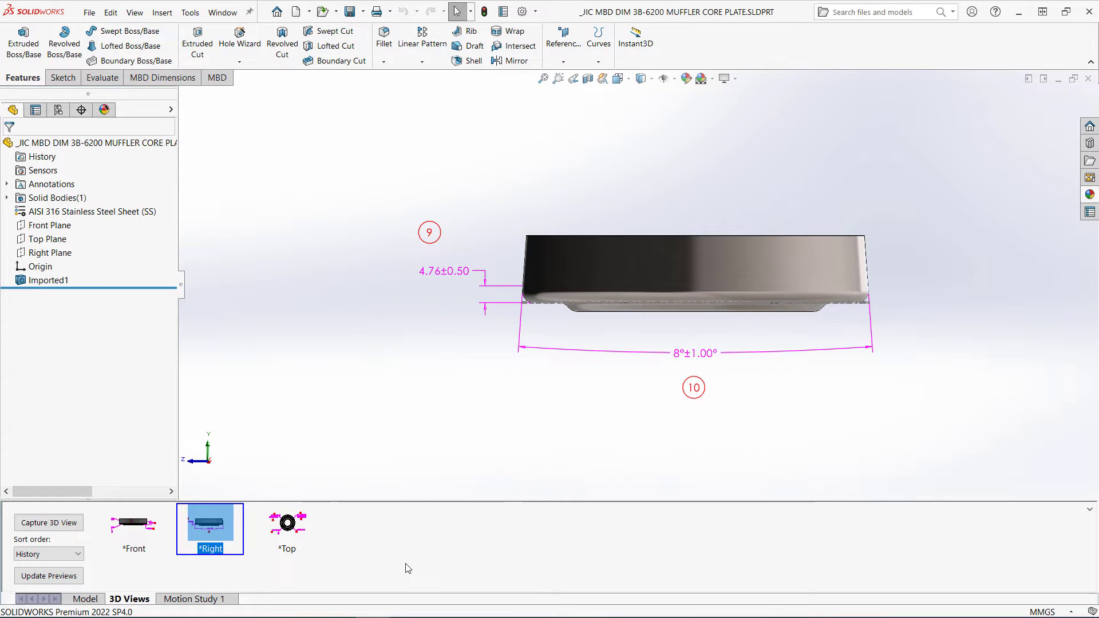
click(288, 528)
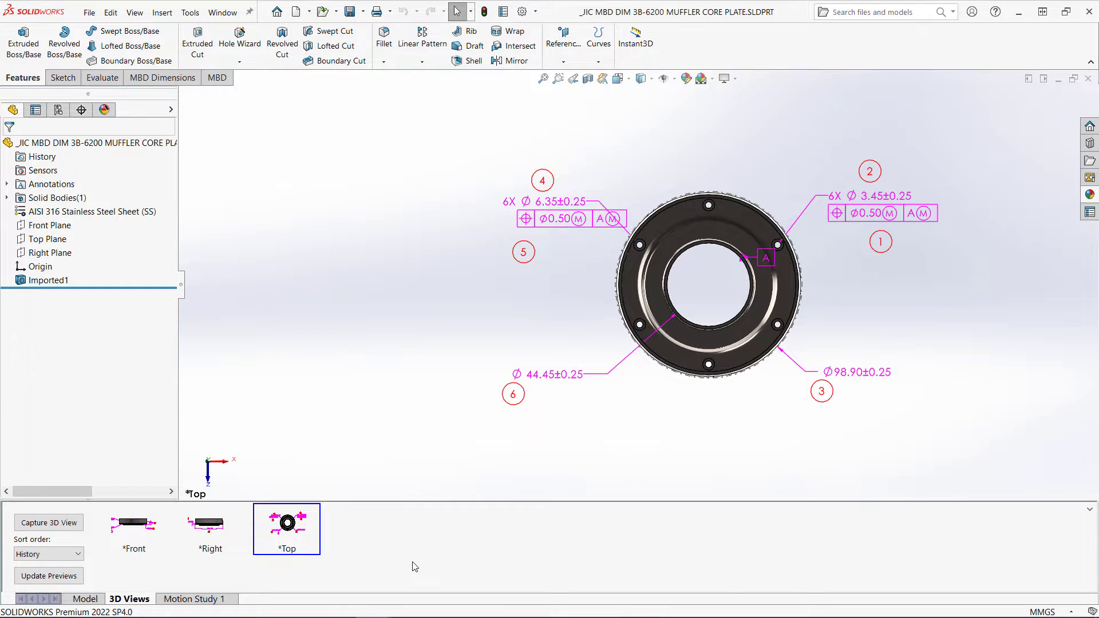
click(178, 80)
click(454, 45)
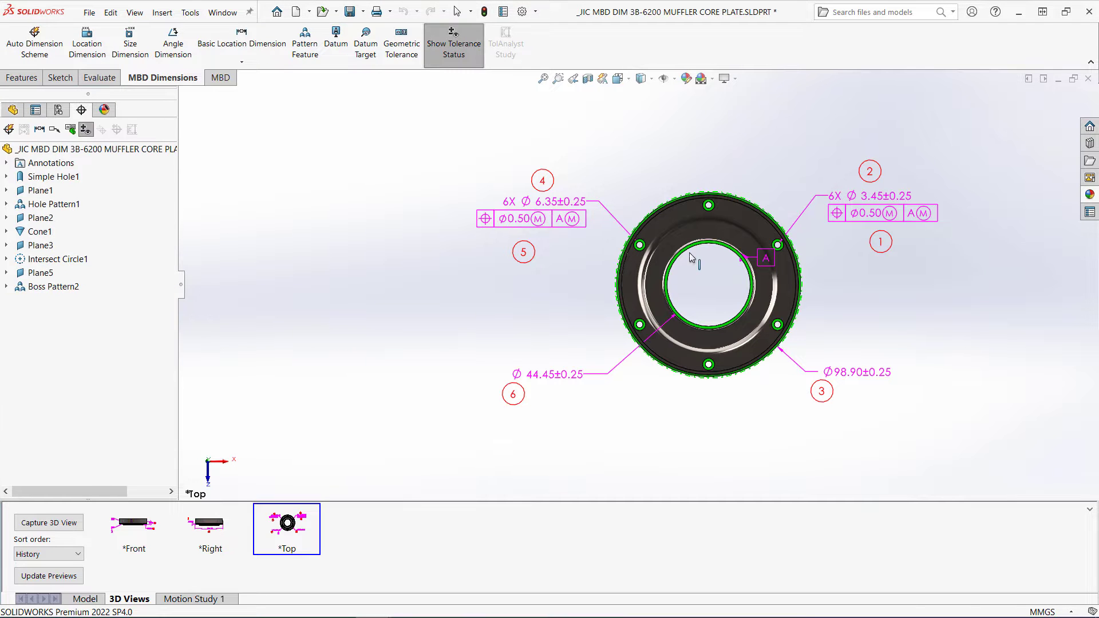
middle_drag(746, 390, 785, 177)
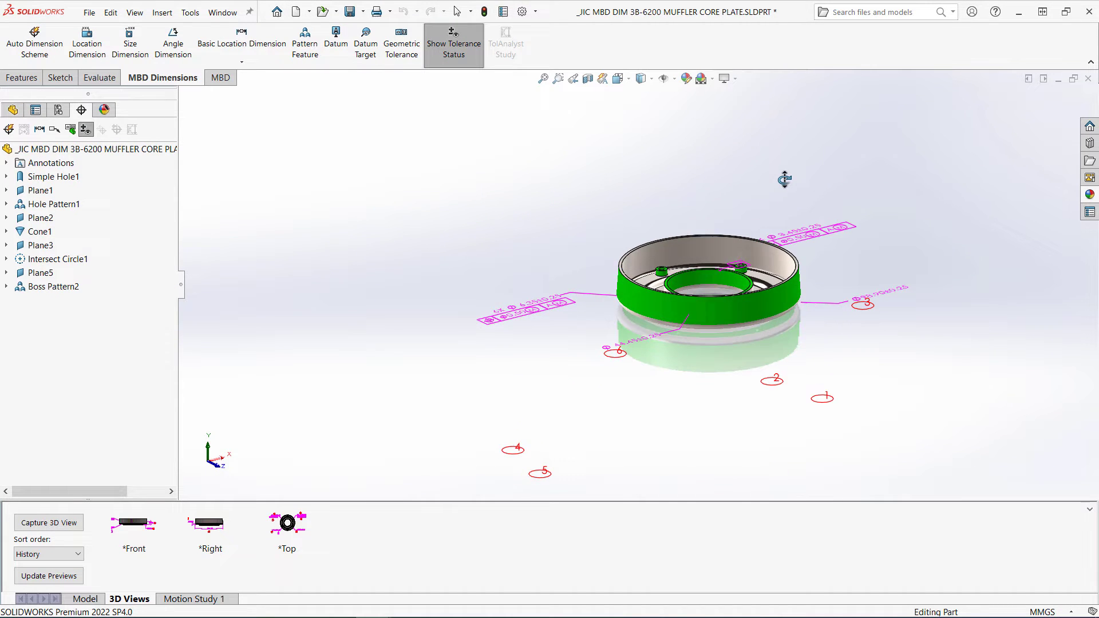
middle_drag(777, 293, 569, 196)
scroll(650, 332, down, 3)
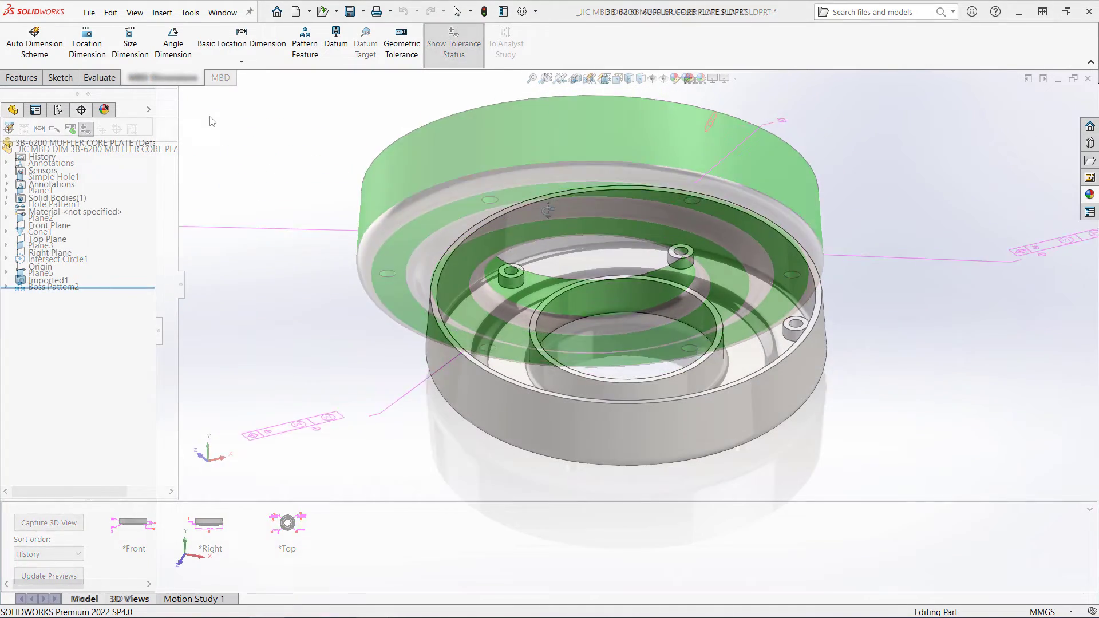
- Start an Auto Dimension Scheme with the central bore as primary datum and the underside's inner ring face as secondary datum
click(42, 53)
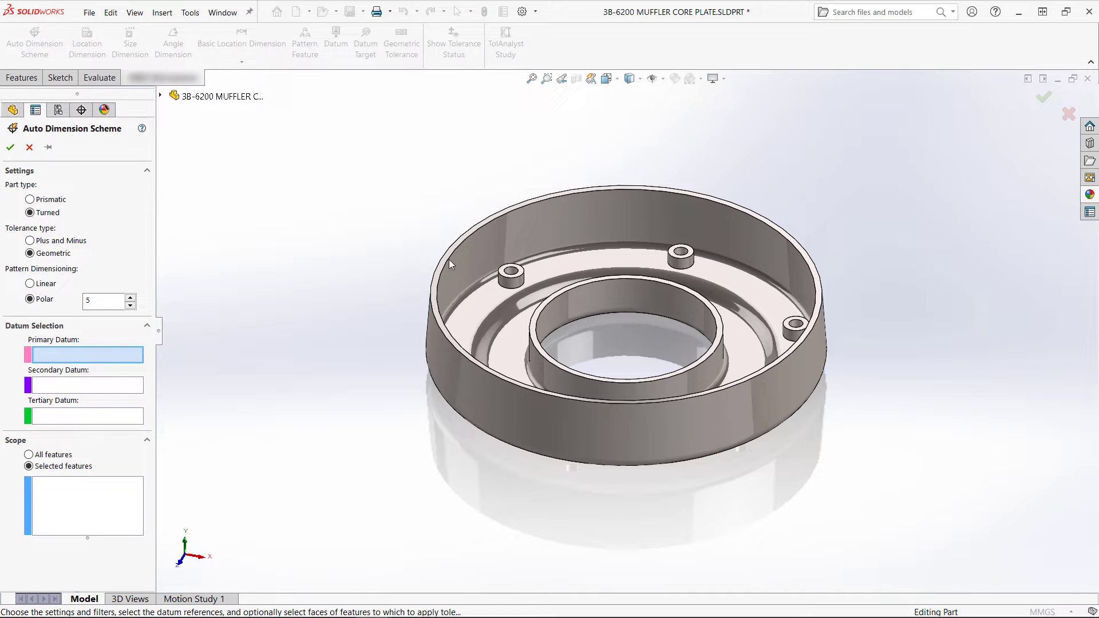
click(611, 294)
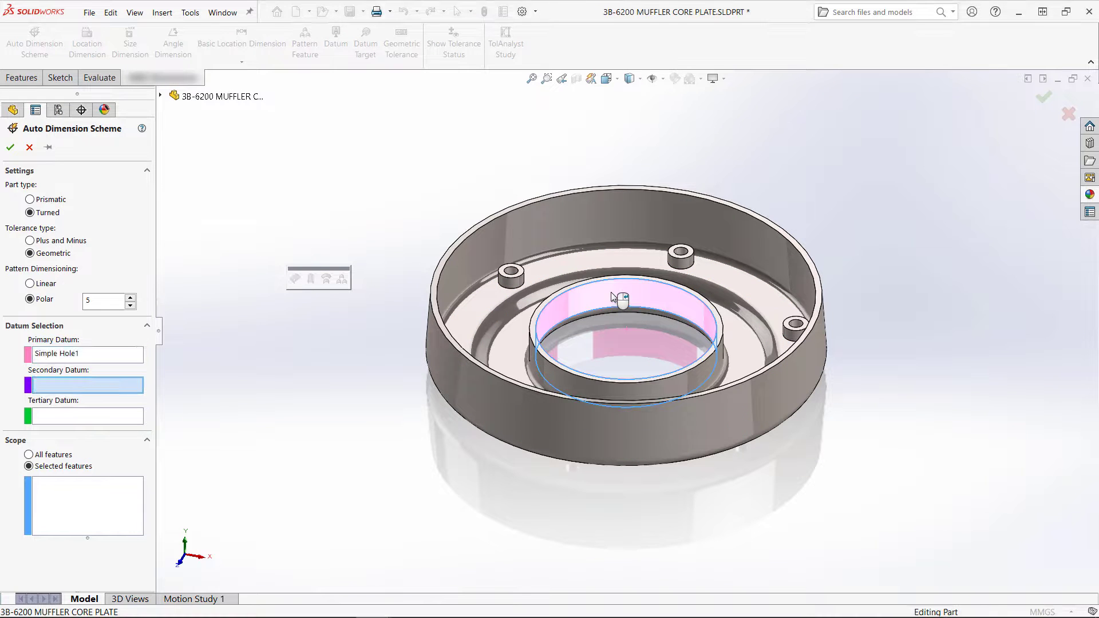
middle_drag(613, 297, 607, 78)
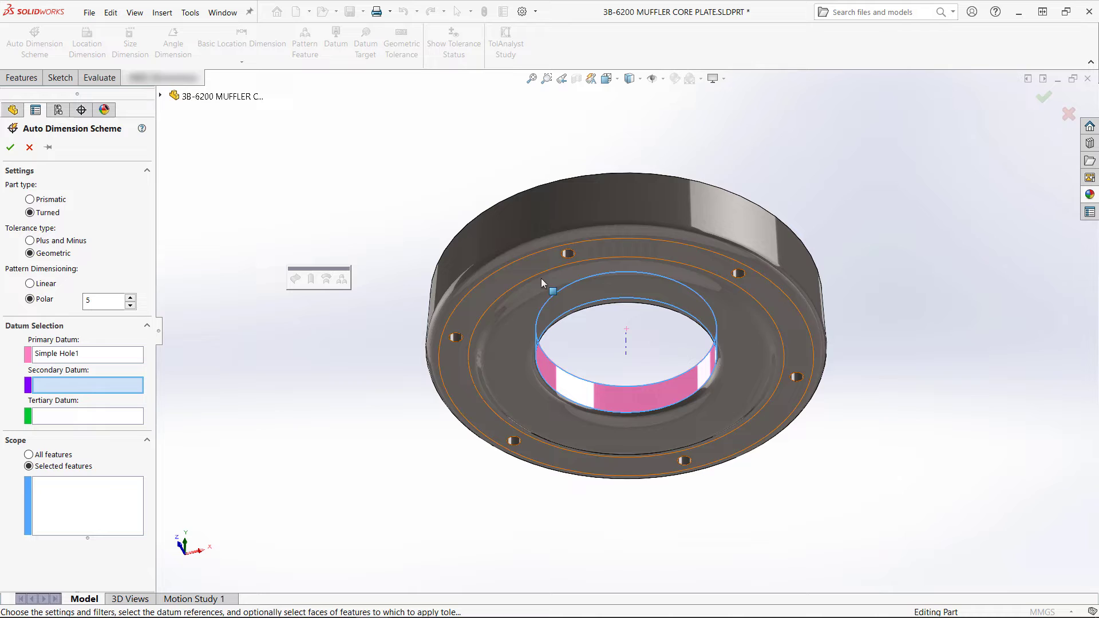
click(530, 322)
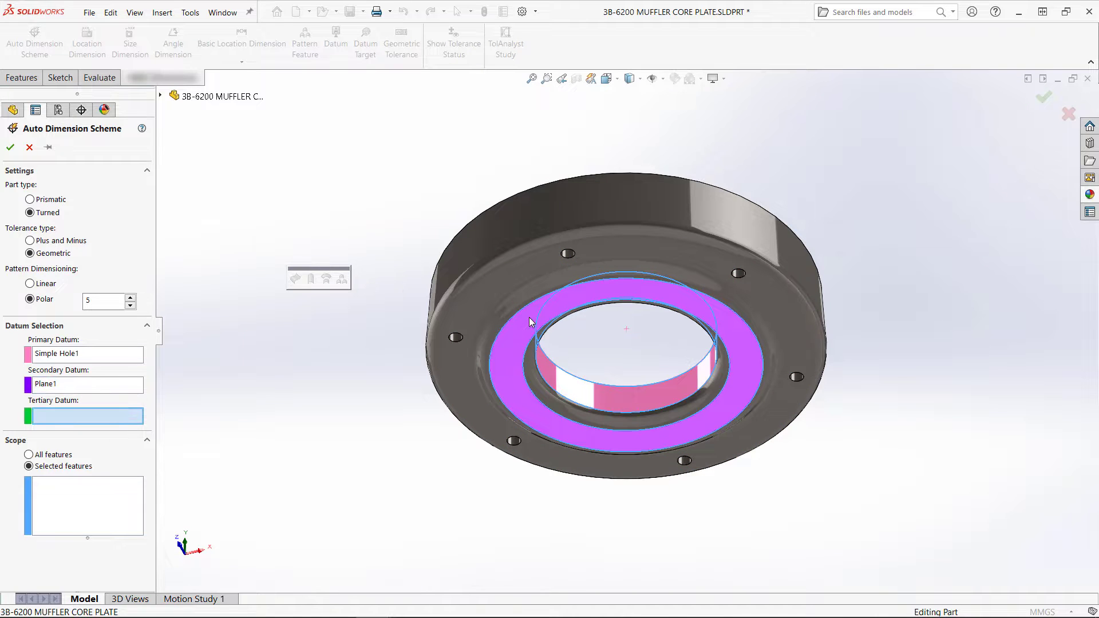
- Add the hole pattern, the inner collar's top face and the conical outer wall to the scheme's scope, and generate it
click(67, 500)
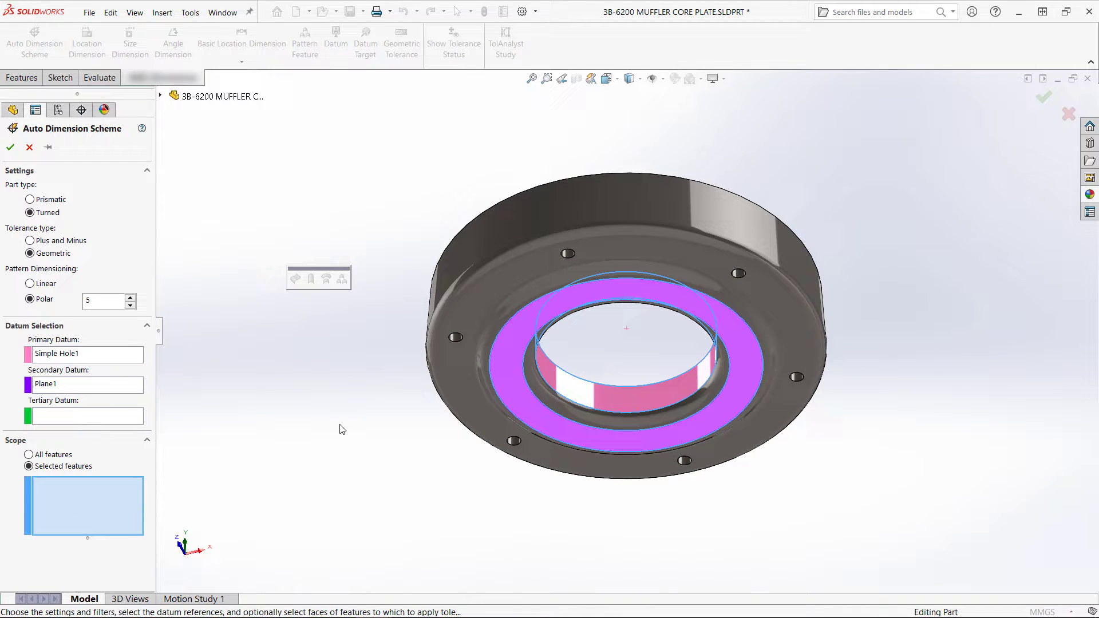
click(456, 338)
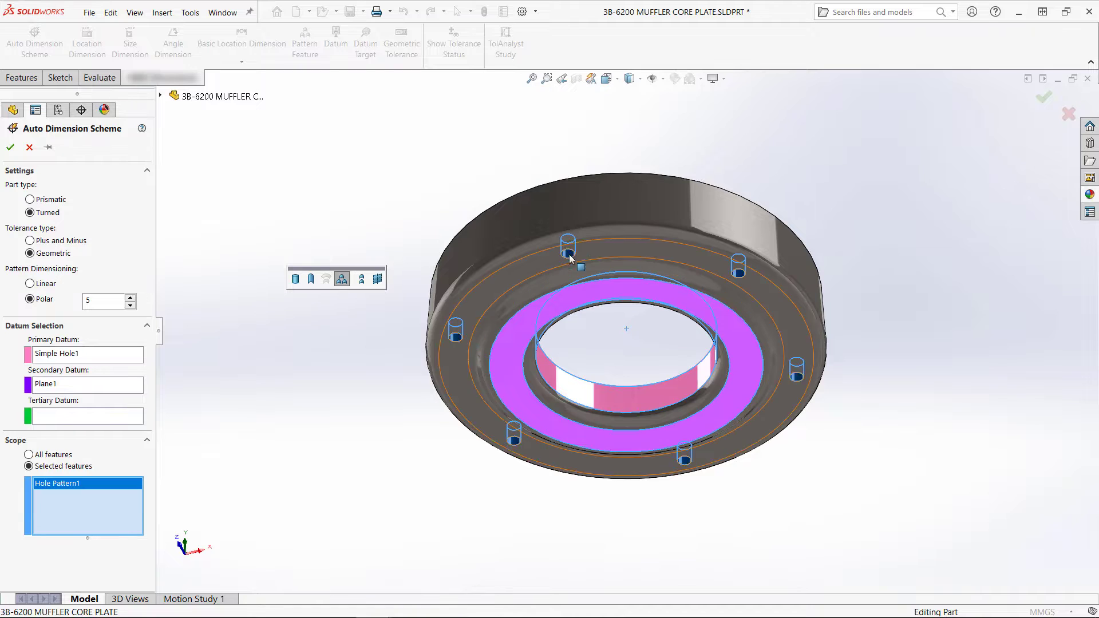
middle_drag(575, 252, 542, 368)
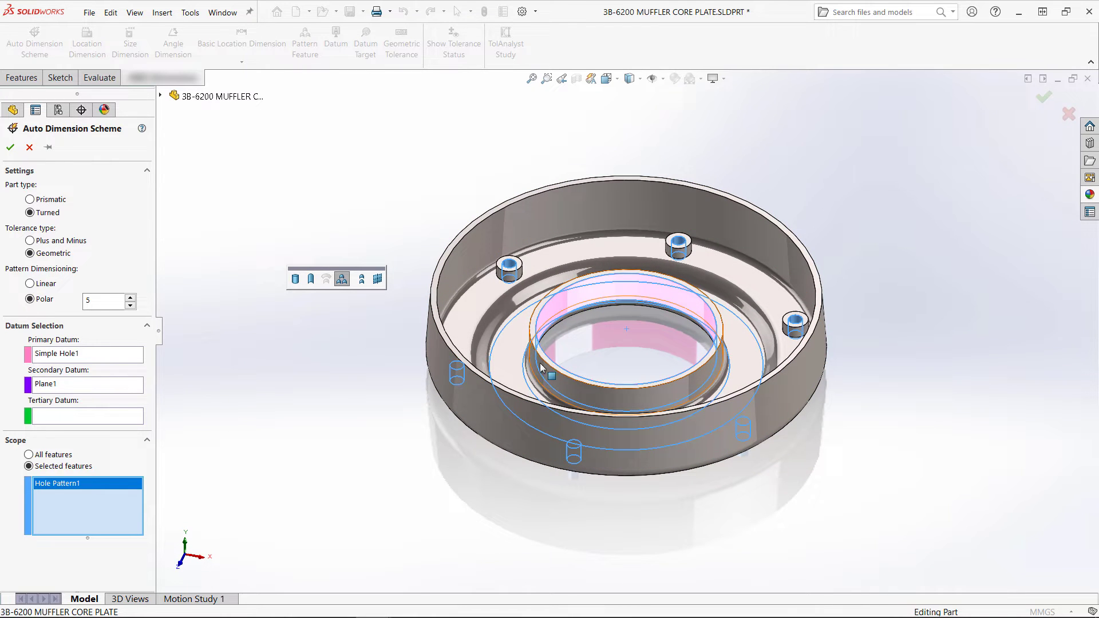
click(534, 327)
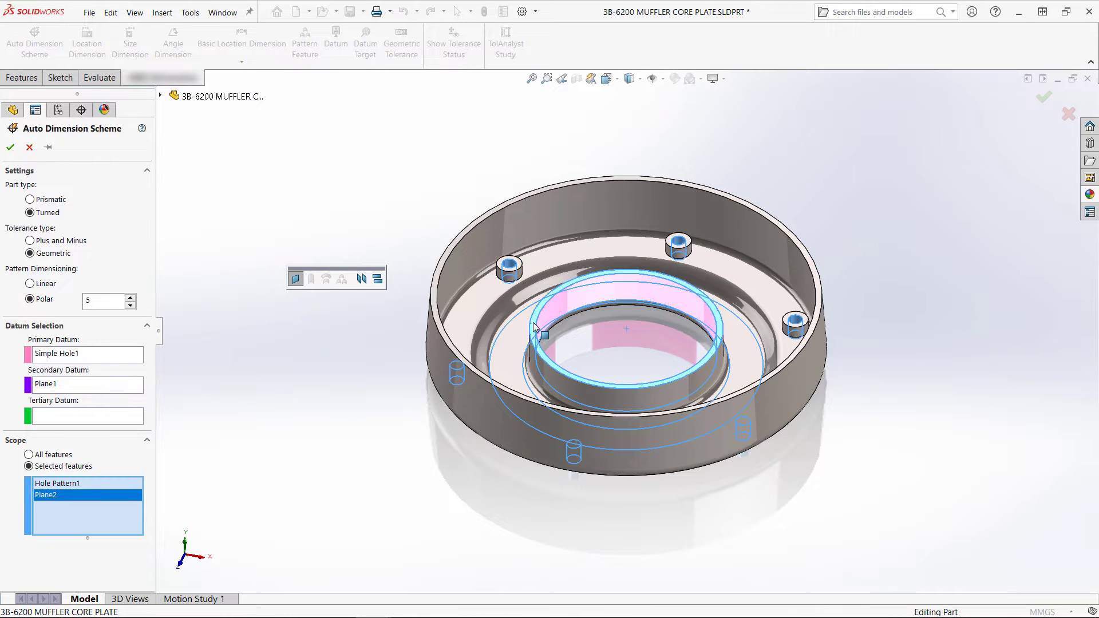
click(434, 345)
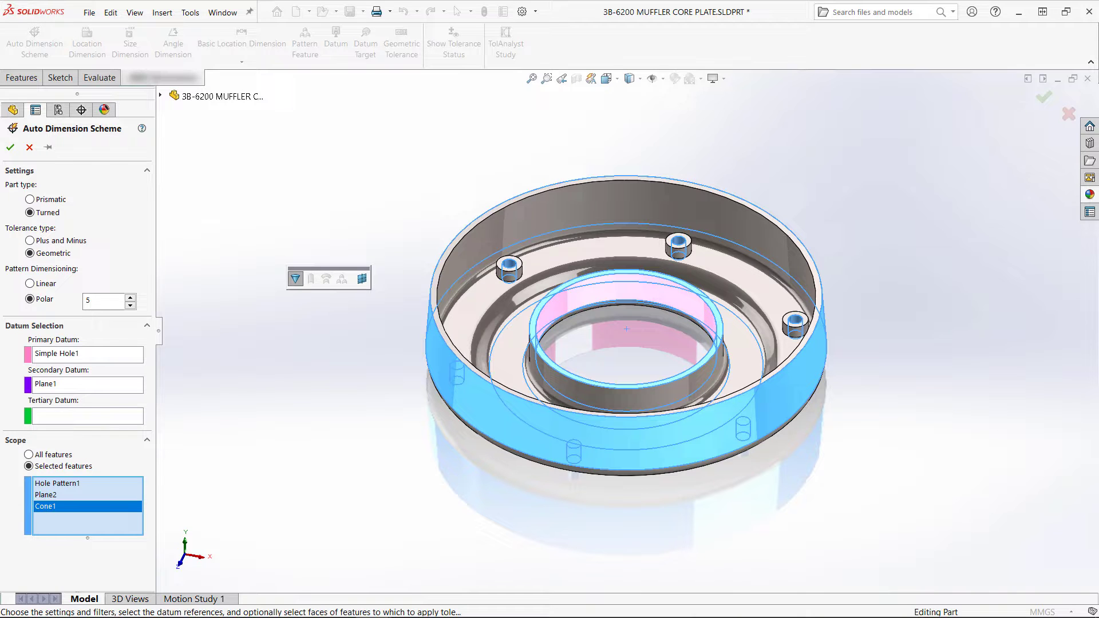
click(10, 147)
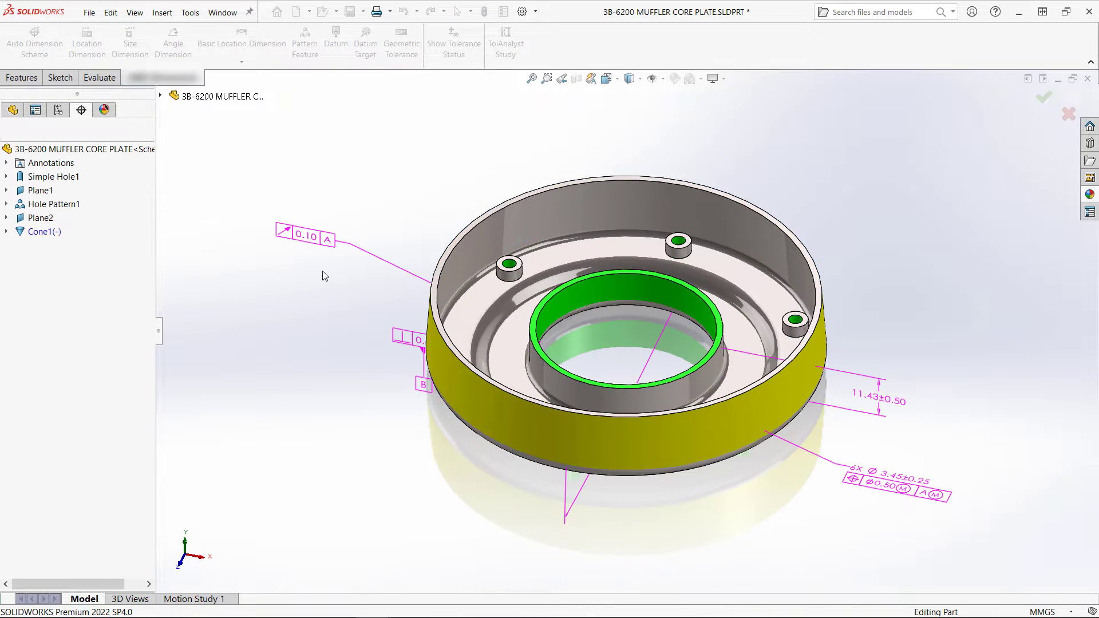
- Add a location dimension between the underside's inner ring face and the outer ring face containing the holes
mouse_move(322, 272)
middle_down()
mouse_move(361, 207)
mouse_move(422, 149)
mouse_move(480, 115)
mouse_move(579, 106)
mouse_move(824, 187)
mouse_move(875, 245)
middle_up()
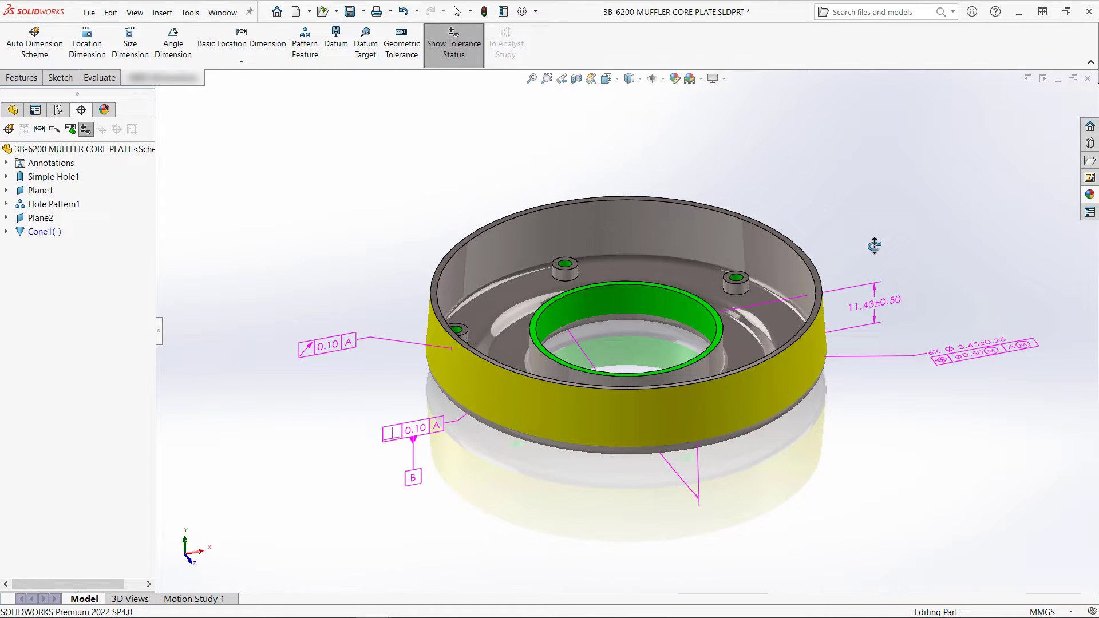
click(95, 62)
middle_drag(527, 302, 496, 179)
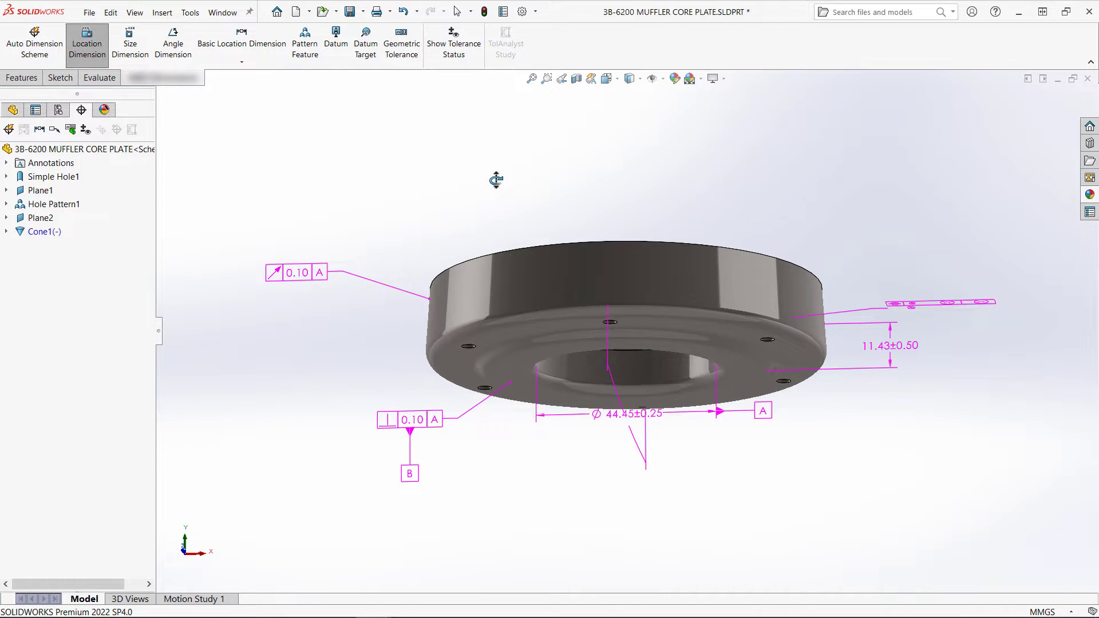
click(523, 369)
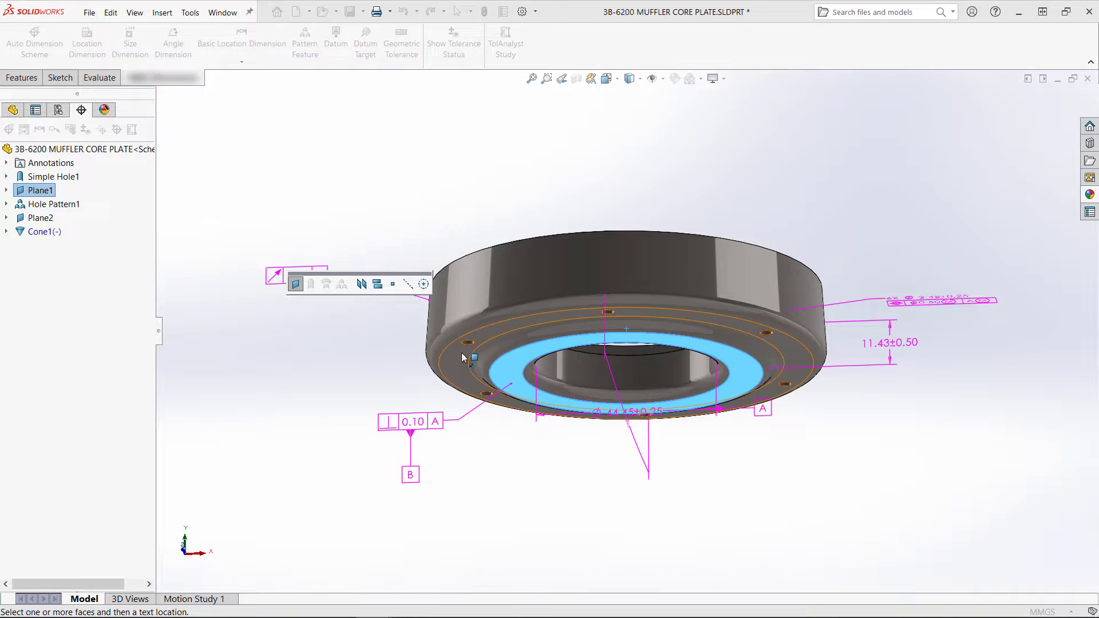
click(452, 365)
click(383, 364)
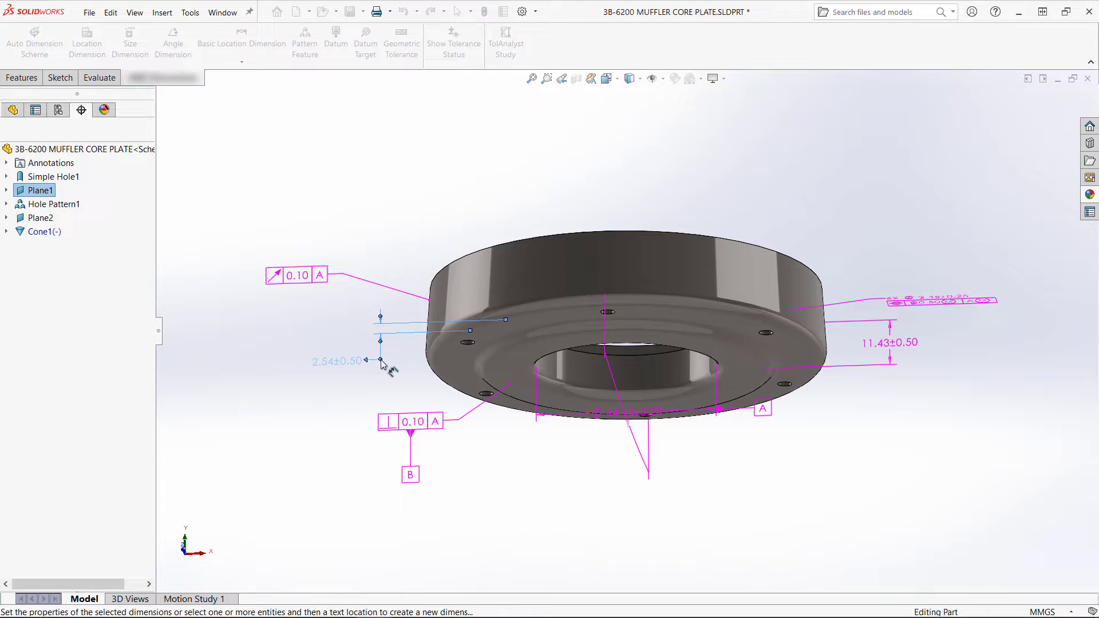
- Combine the top faces of the six bosses into a single plane feature for a location dimension
middle_drag(465, 197, 484, 328)
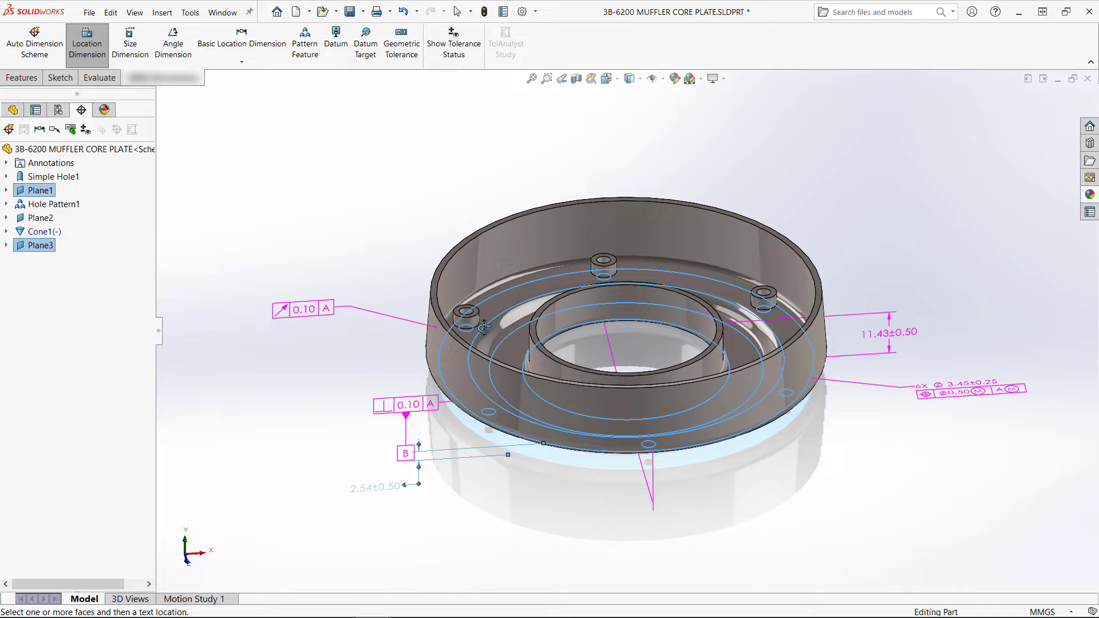
click(477, 314)
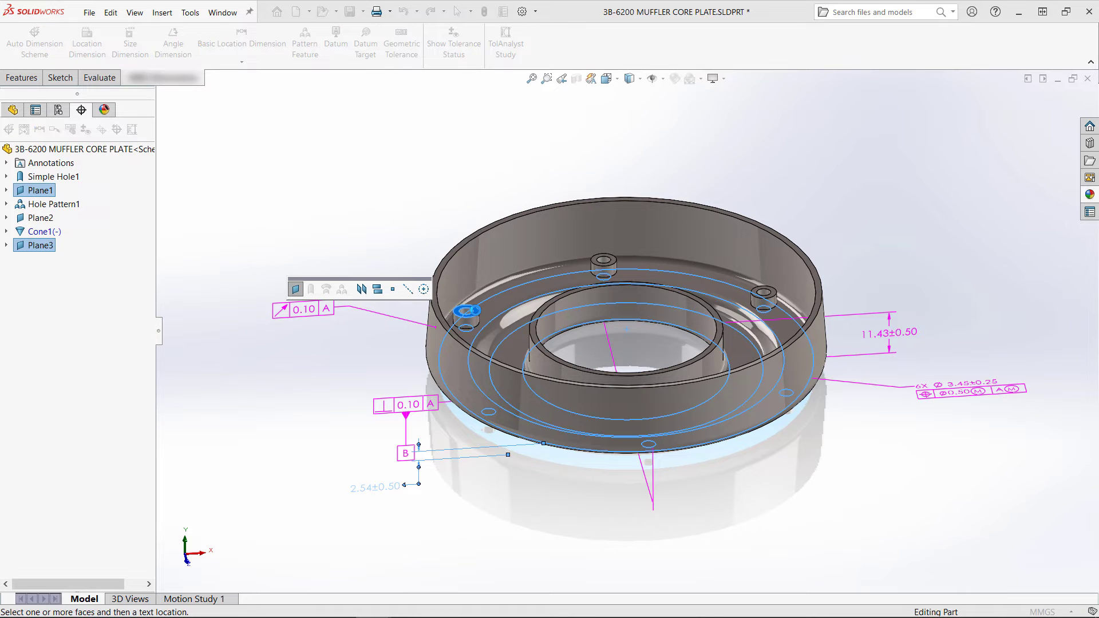
click(378, 290)
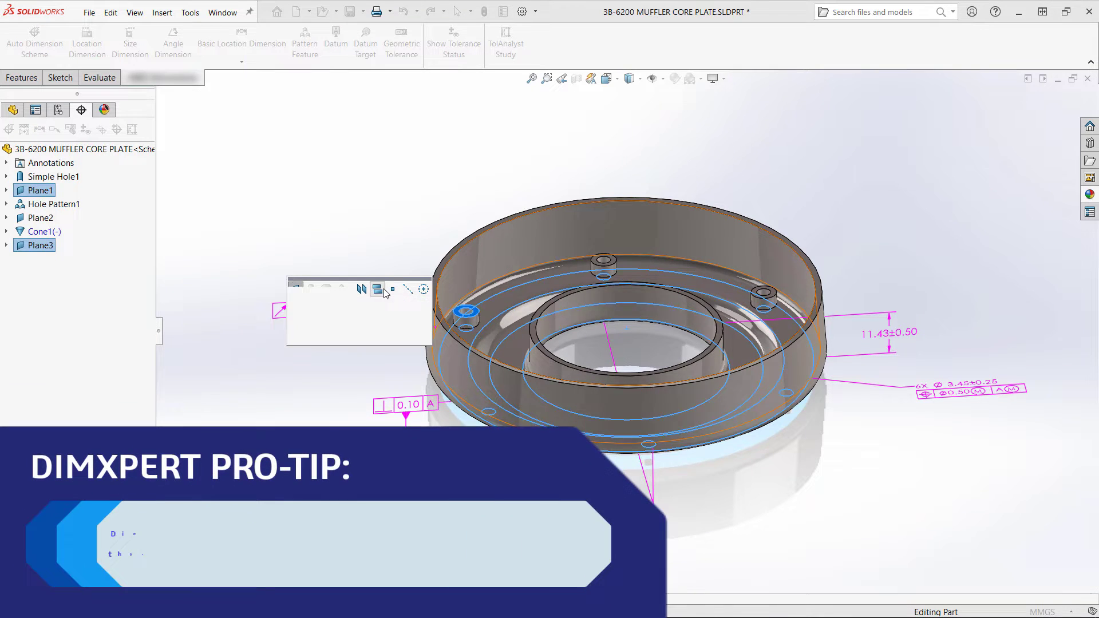
click(613, 262)
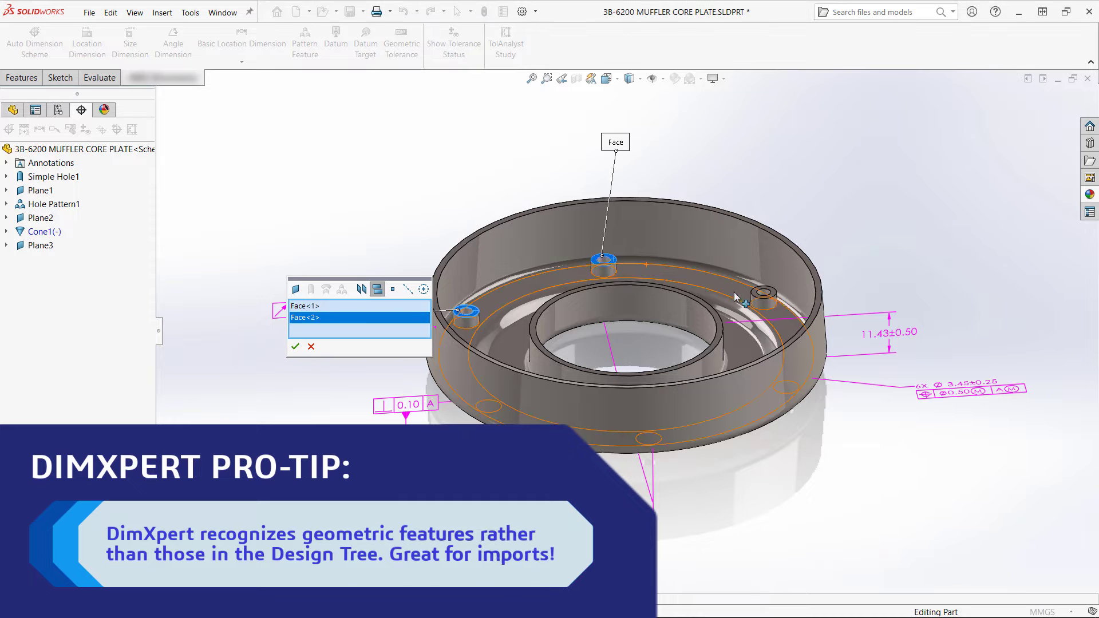
click(764, 295)
middle_drag(766, 302, 797, 358)
click(798, 350)
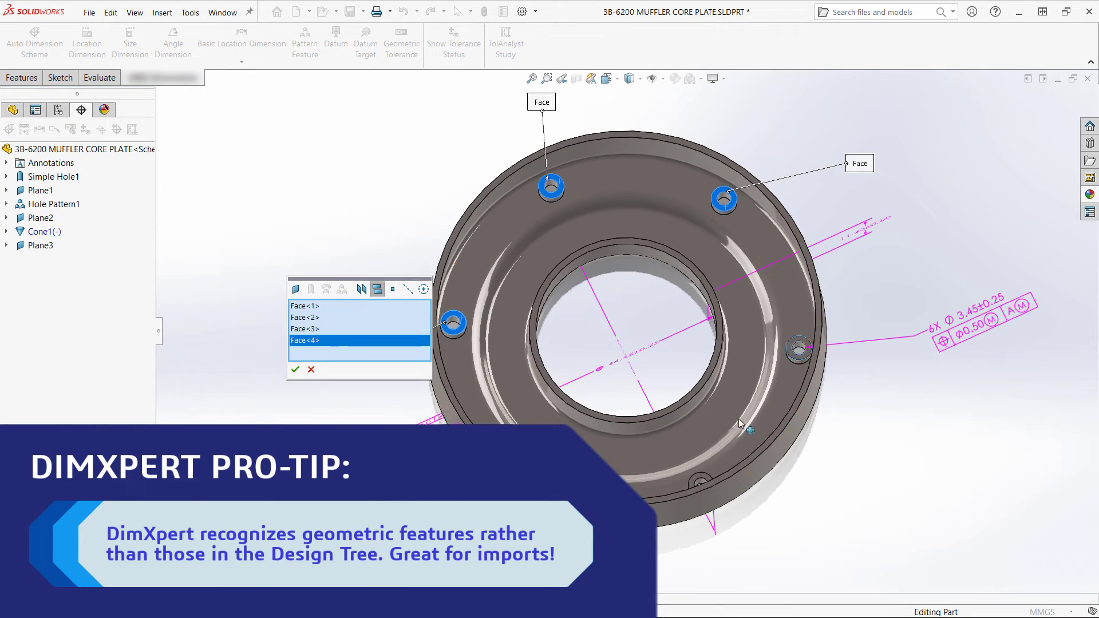
click(701, 483)
click(527, 469)
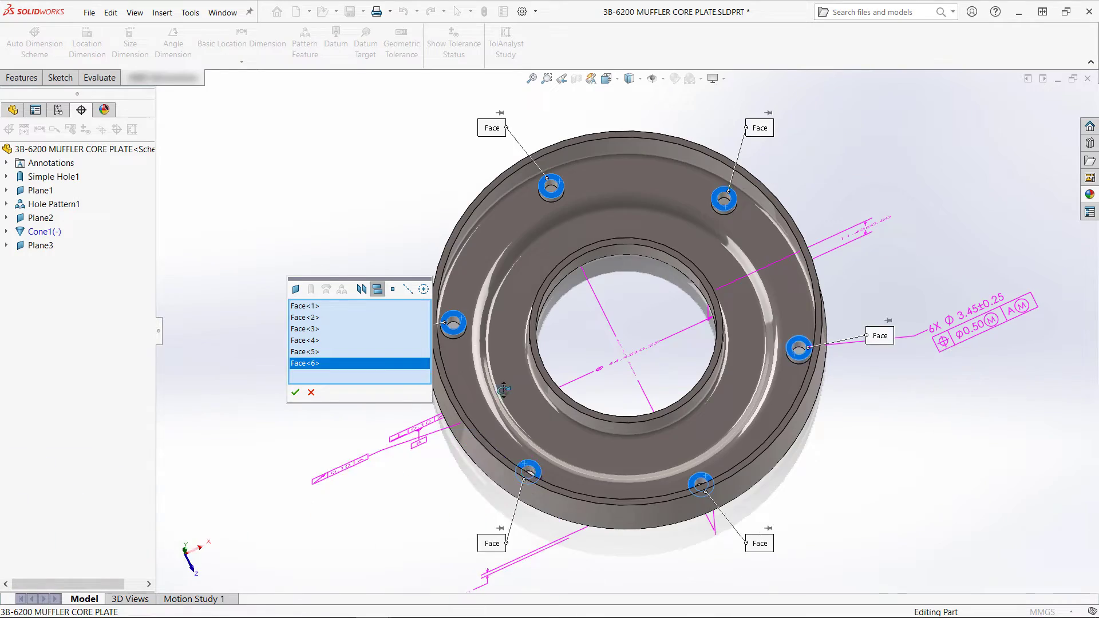
middle_drag(503, 390, 491, 184)
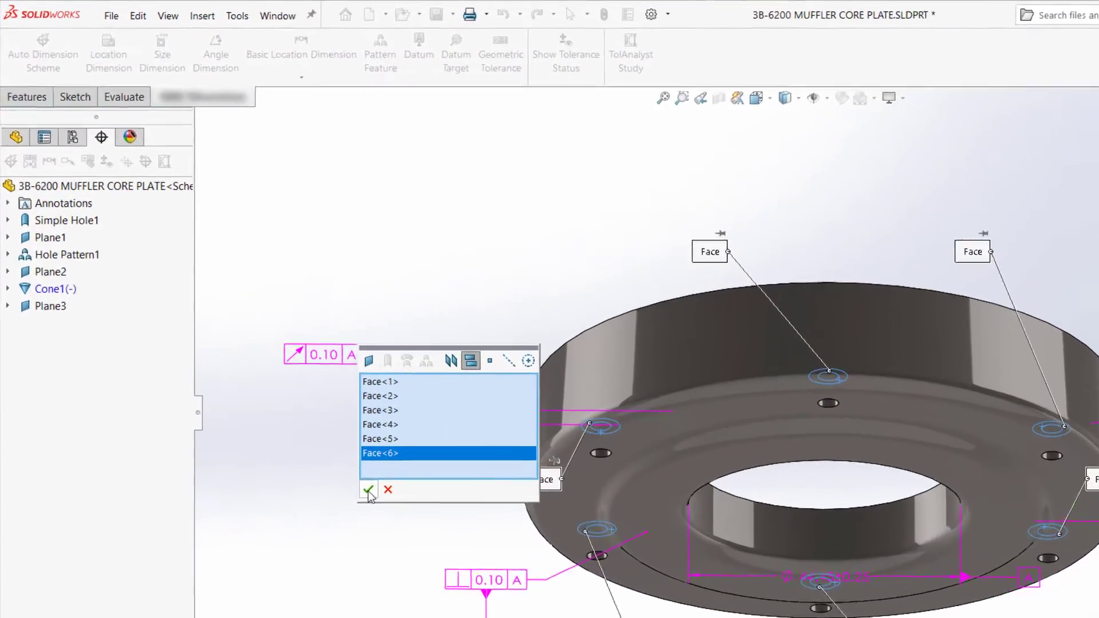
click(369, 491)
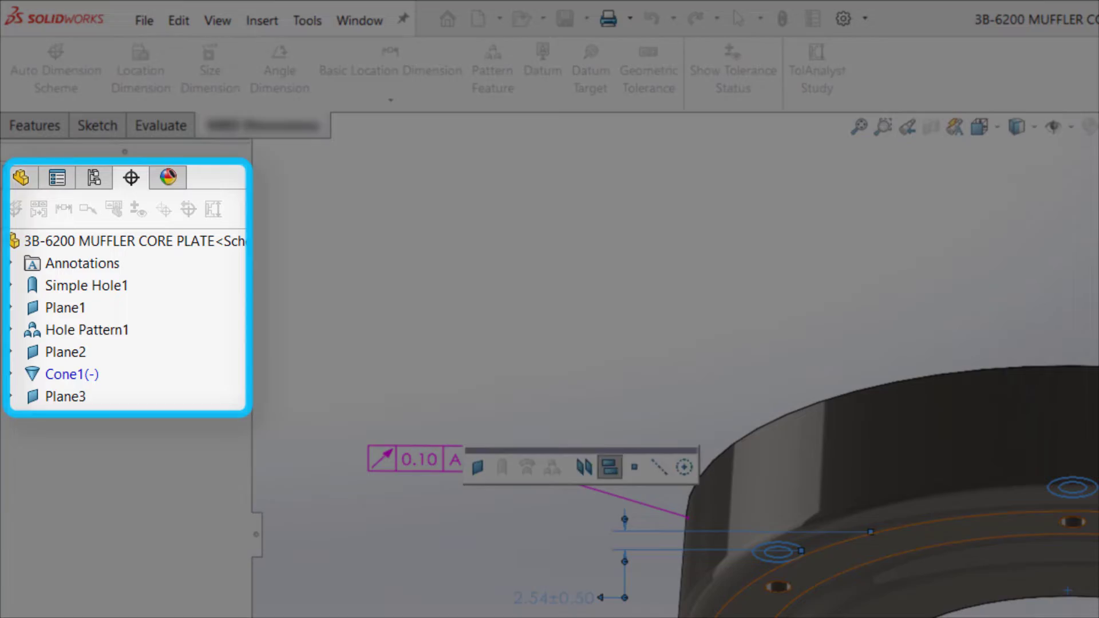
- Place a location dimension between the boss top plane and the underside's outer ring face, and turn on the tolerance status display
click(65, 396)
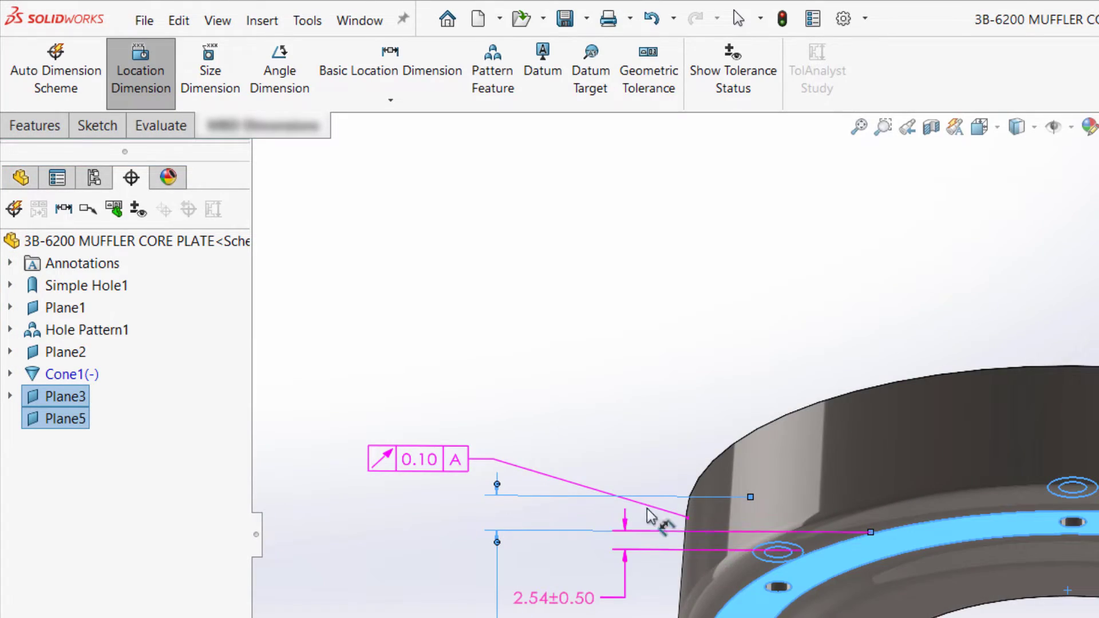
middle_drag(648, 515, 914, 365)
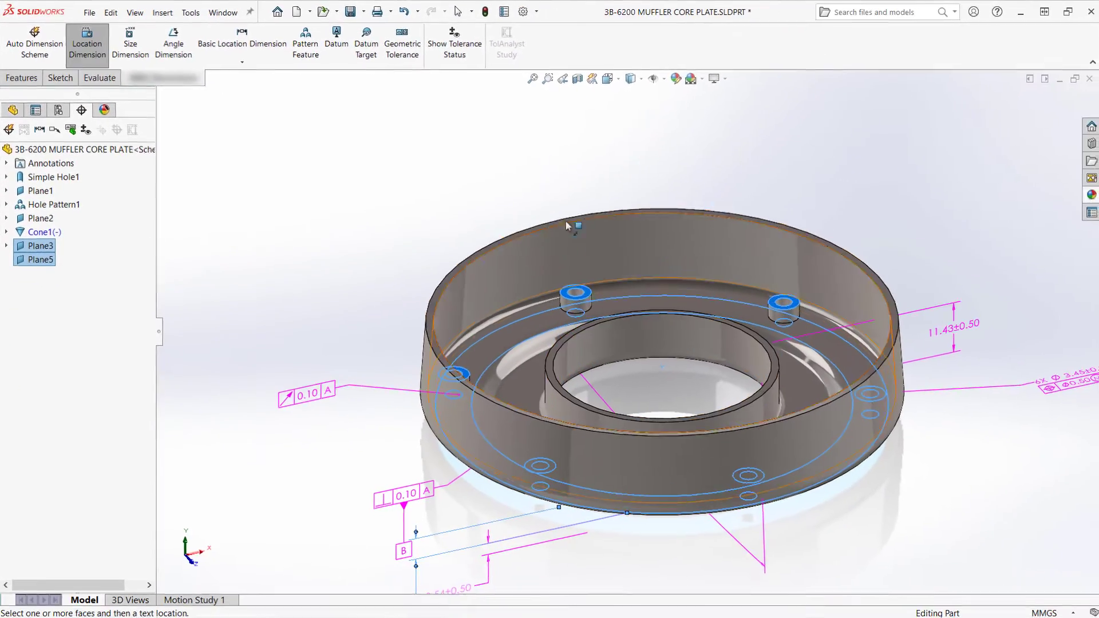
click(454, 46)
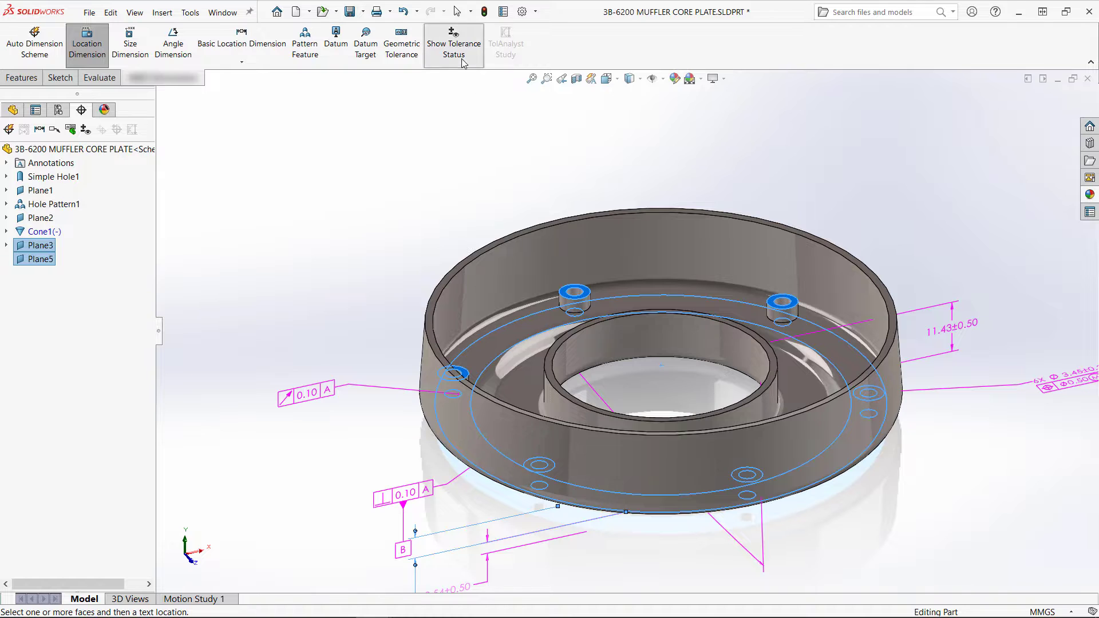
- Add a size dimension to the conical outer wall using an intersect circle with the underside's outer ring face
scroll(659, 338, up, 2)
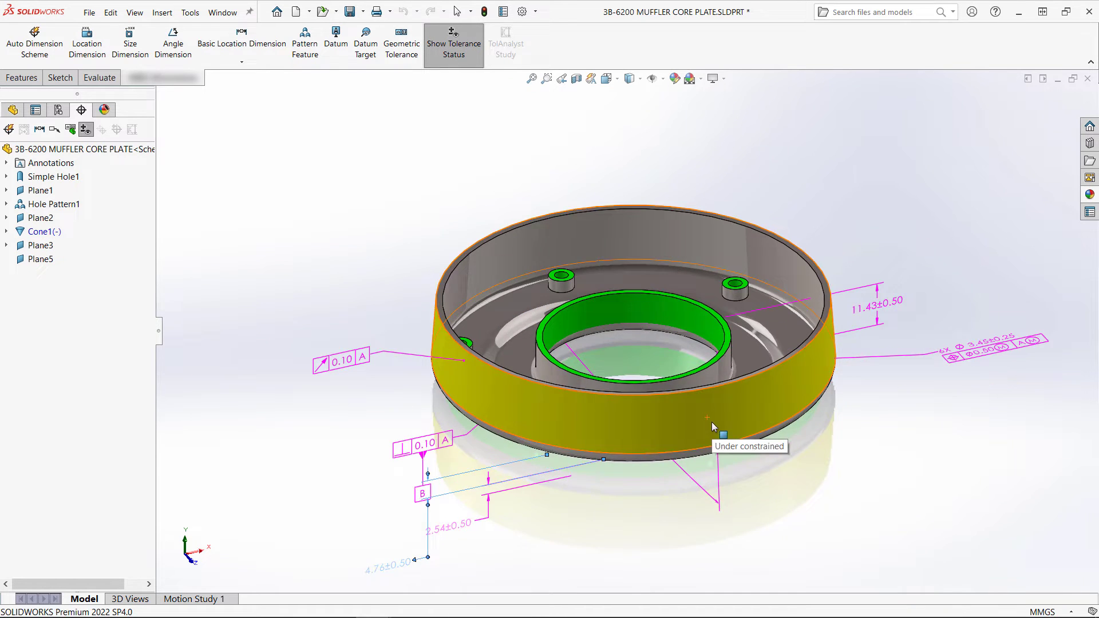
middle_drag(712, 422, 693, 372)
click(135, 50)
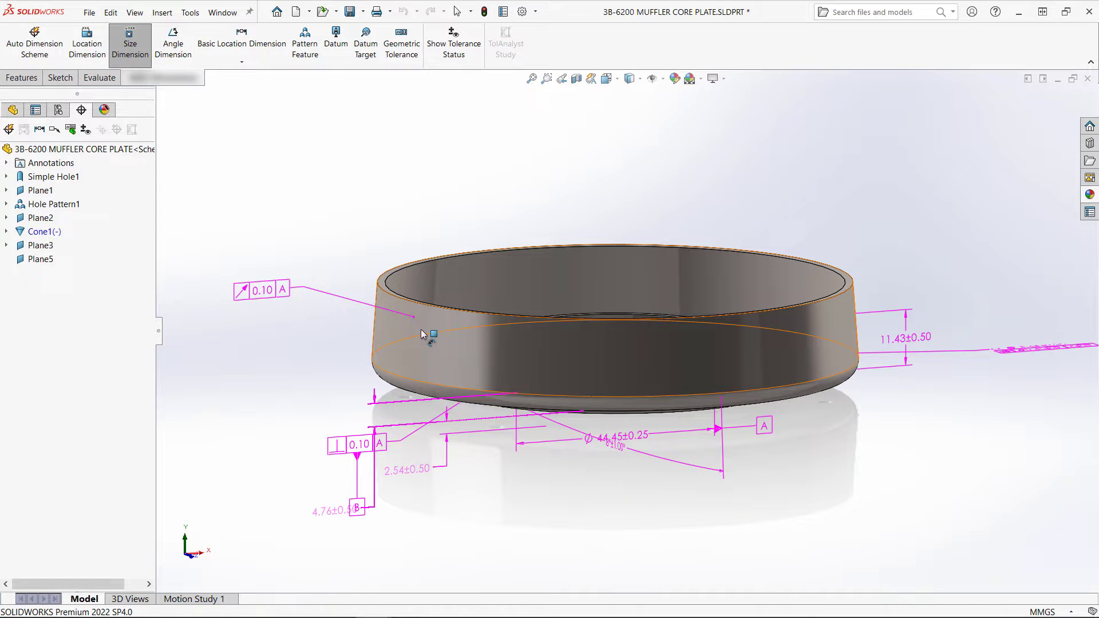
click(433, 353)
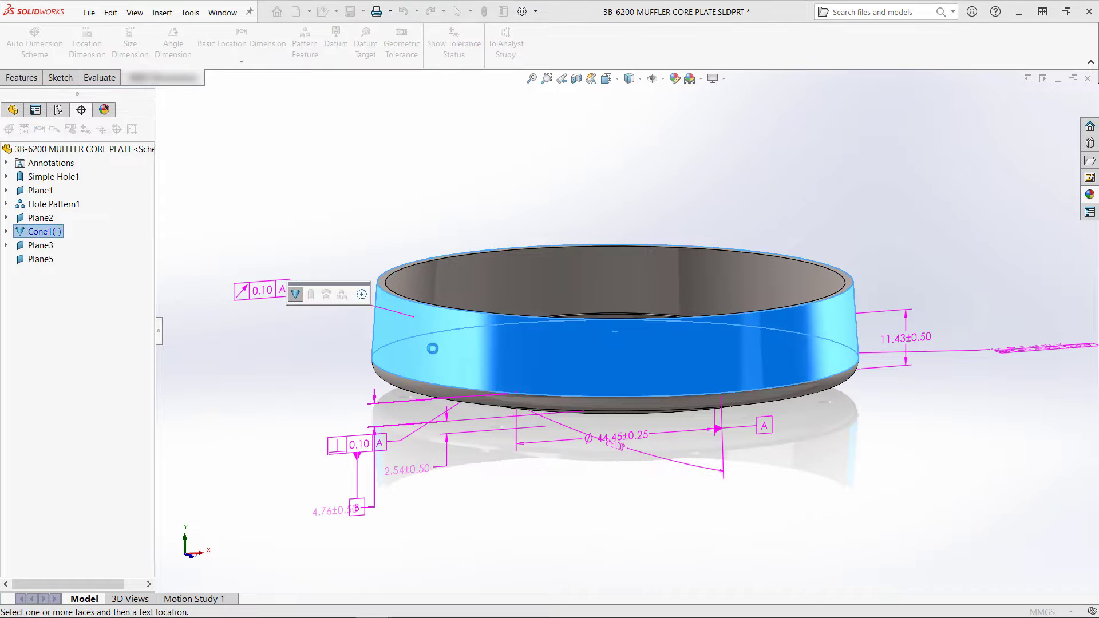
click(362, 294)
middle_drag(469, 379, 437, 348)
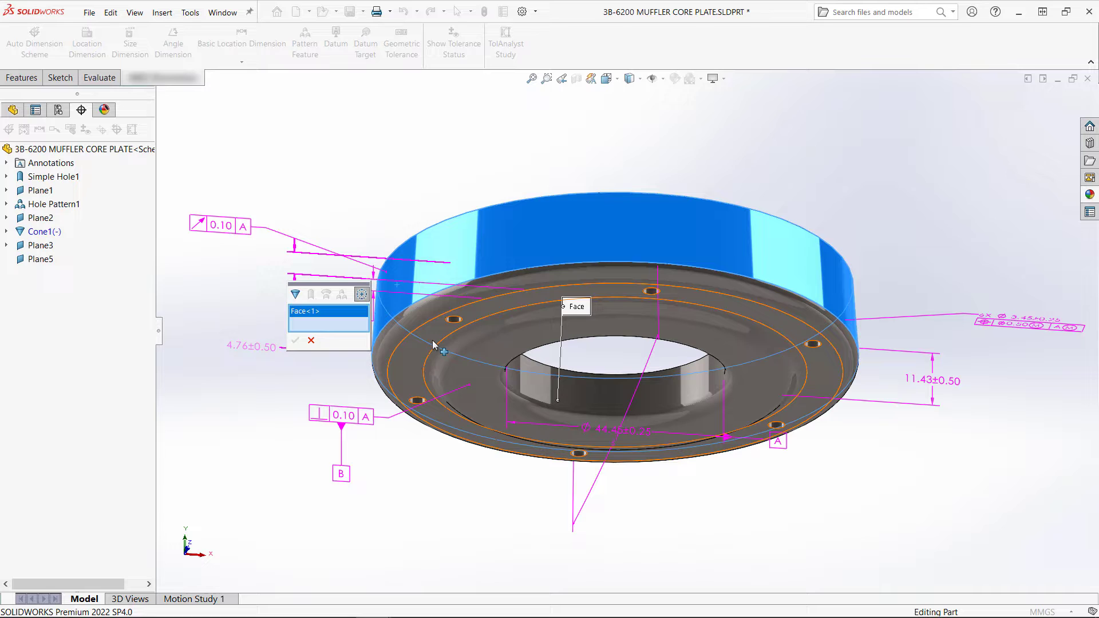
click(434, 344)
click(295, 352)
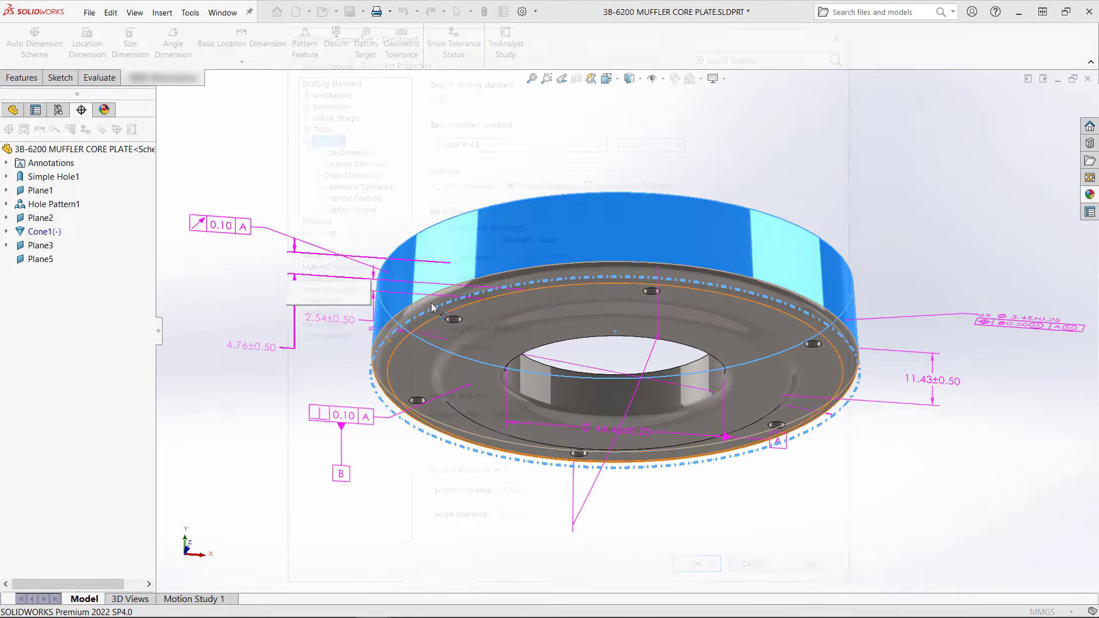
- Review the DimXpert document settings for size dimensions, location dimensions and display options, and display the part's tolerance status
click(335, 154)
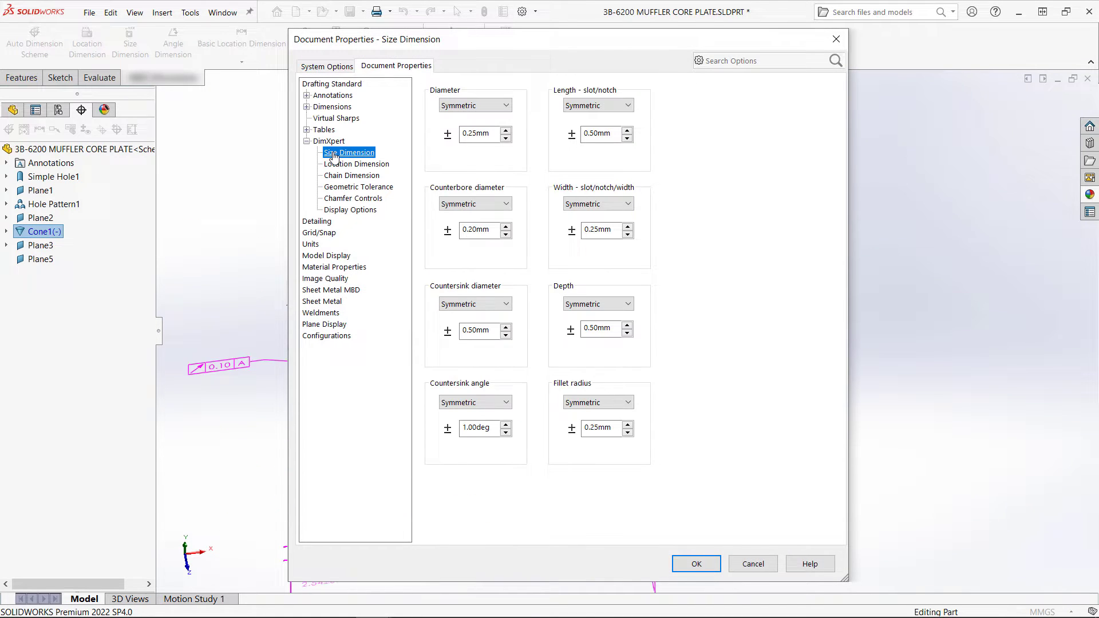
click(335, 165)
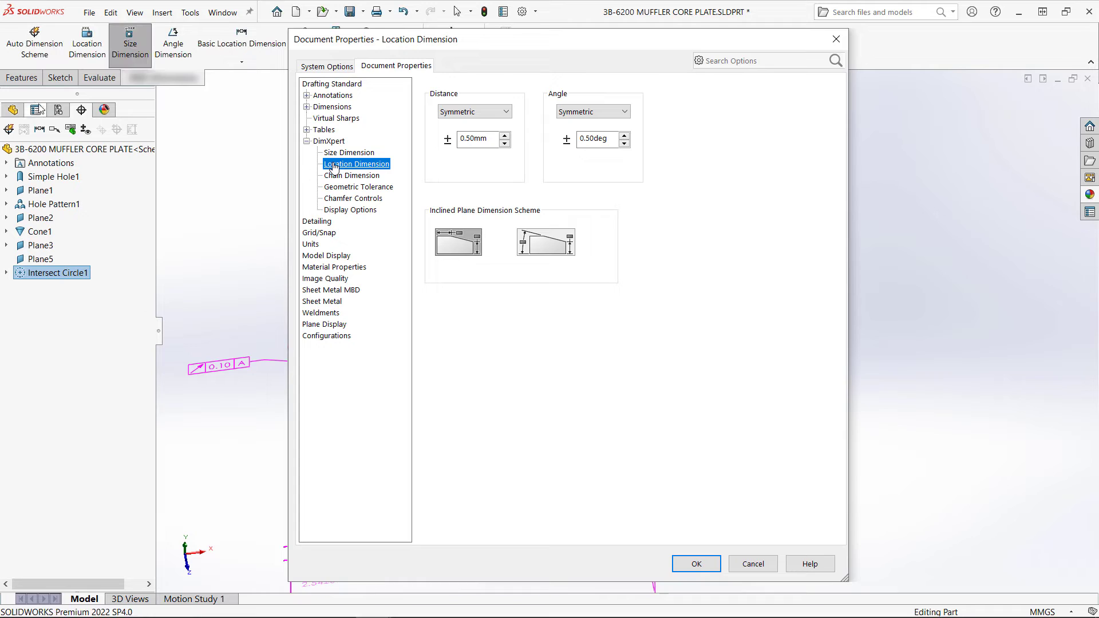
click(338, 212)
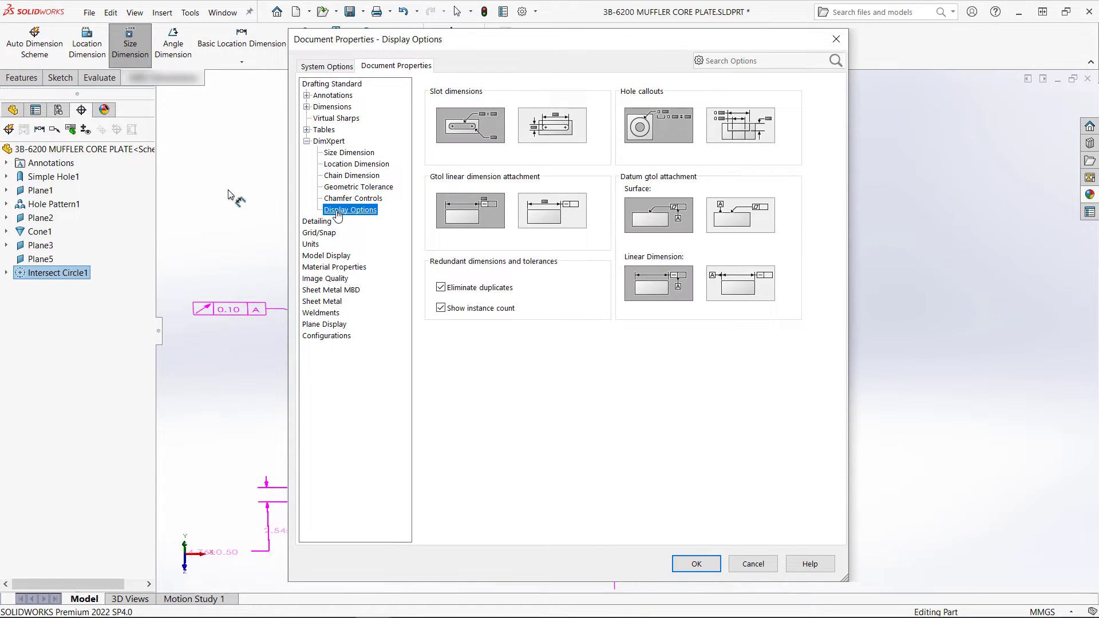
key(Return)
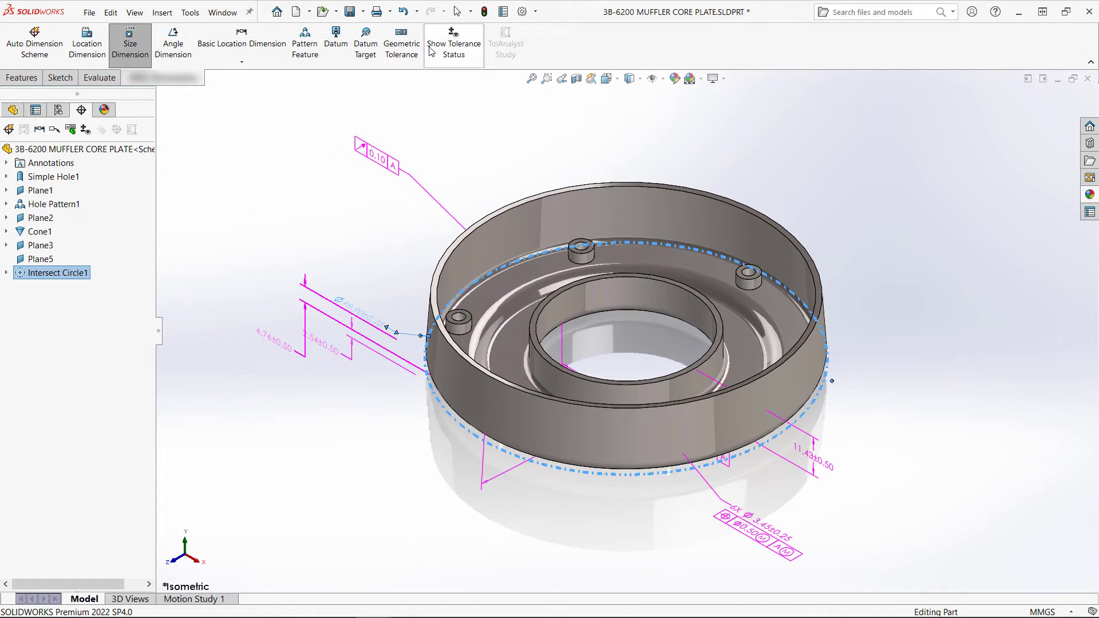
click(449, 56)
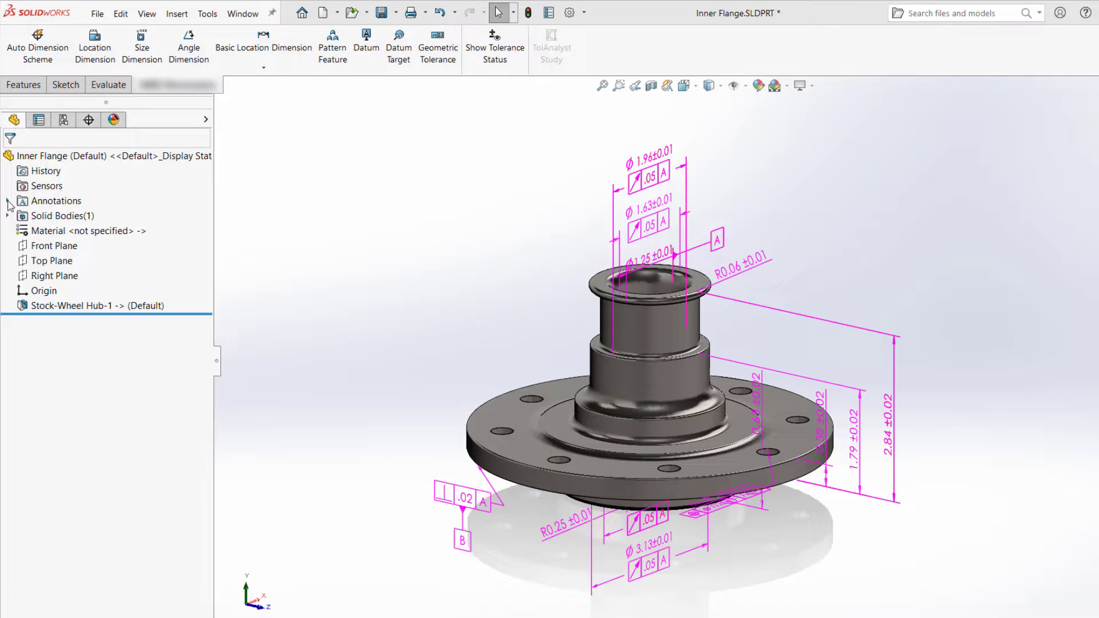
- Reorient the Inner Flange model to its Front, Top and Right annotation views in turn
click(7, 201)
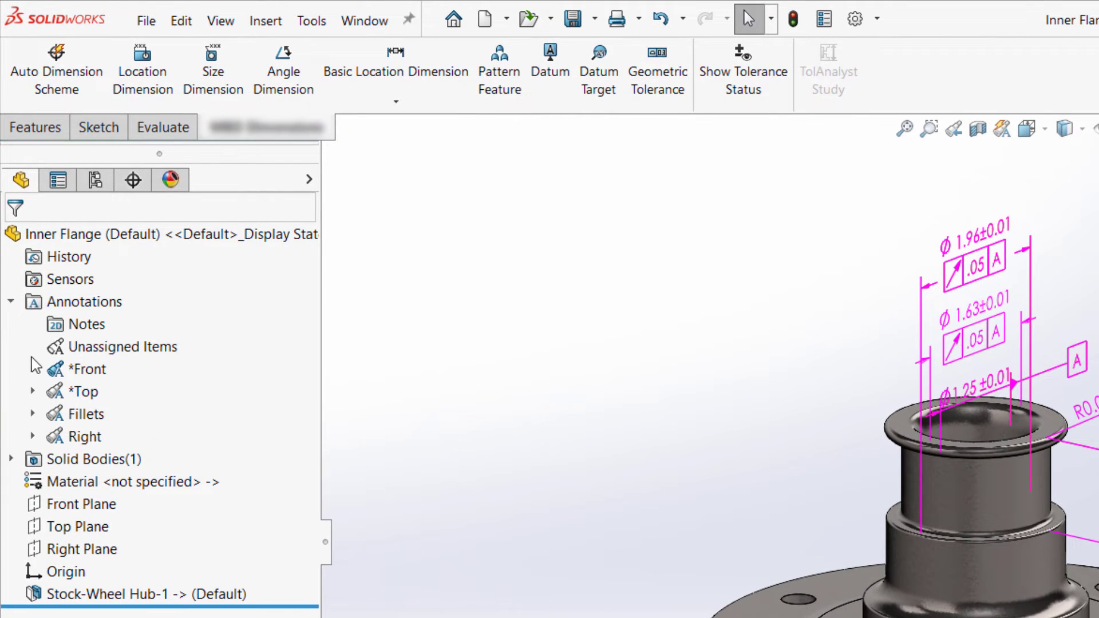
right_click(94, 378)
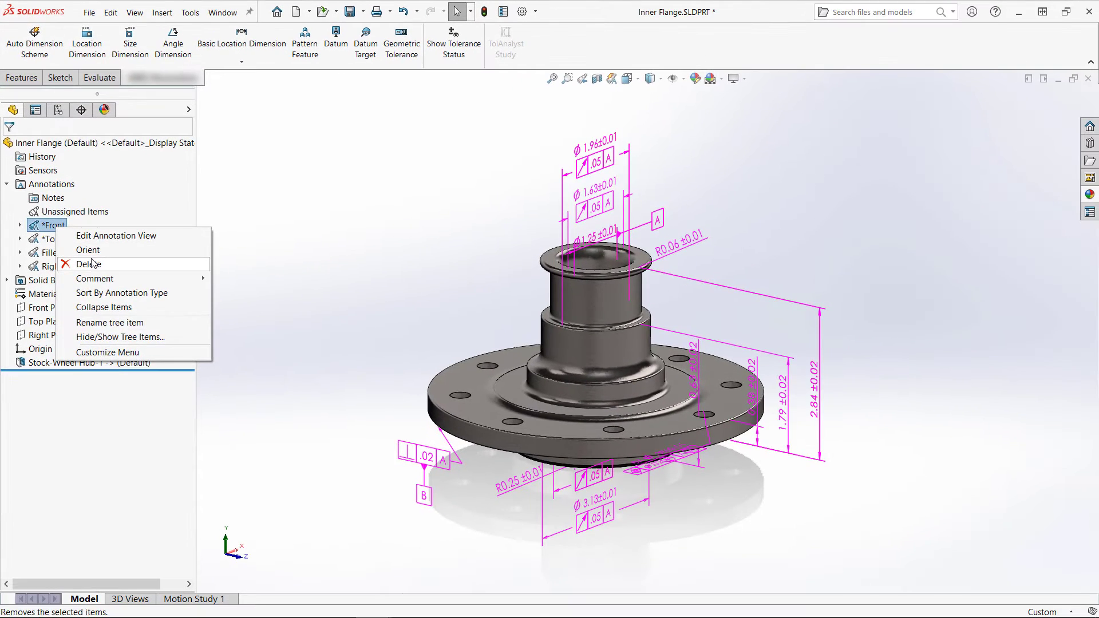
click(89, 250)
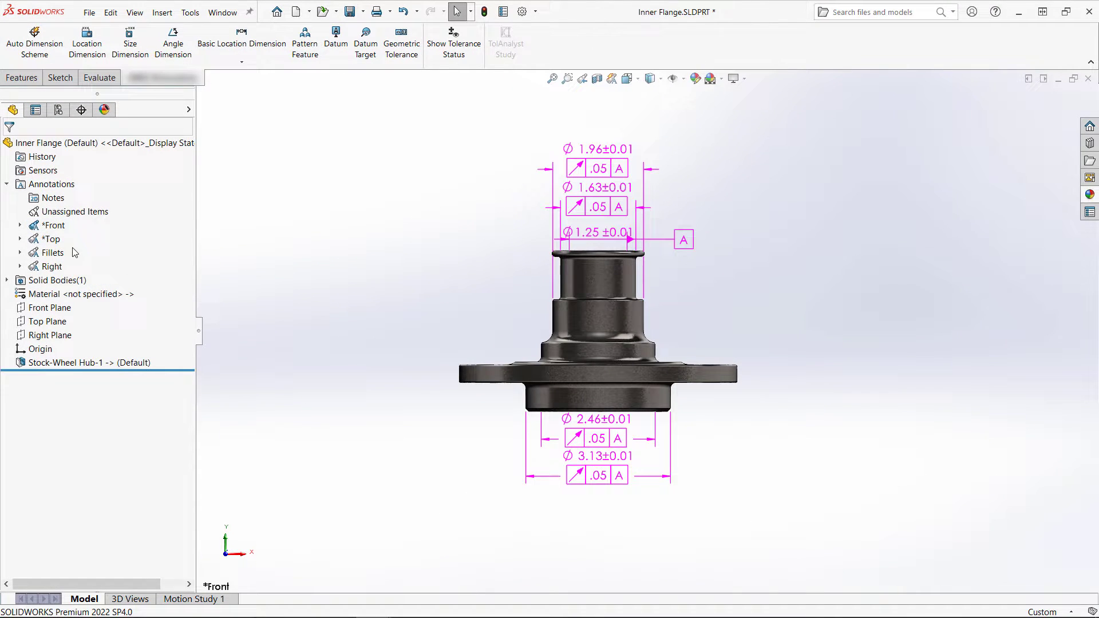
right_click(59, 246)
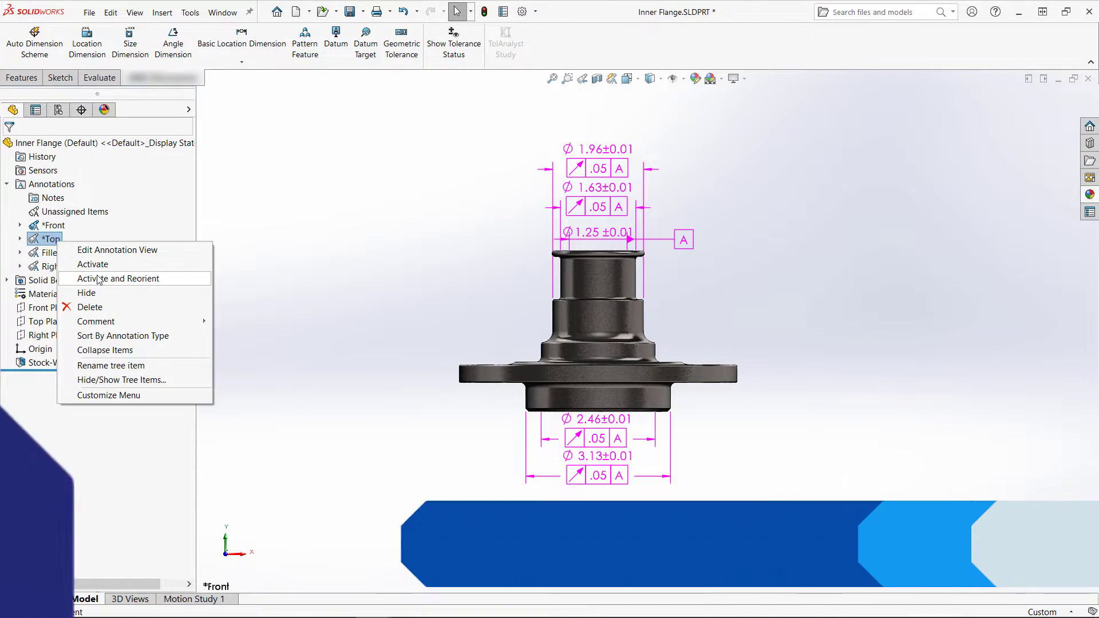
click(95, 278)
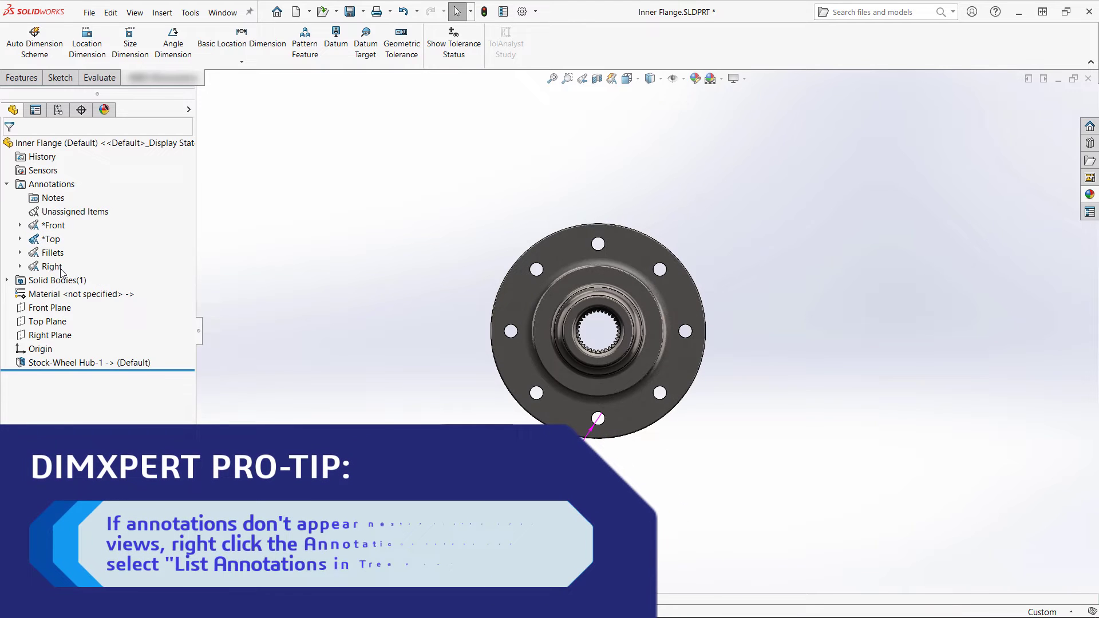
right_click(58, 267)
click(106, 305)
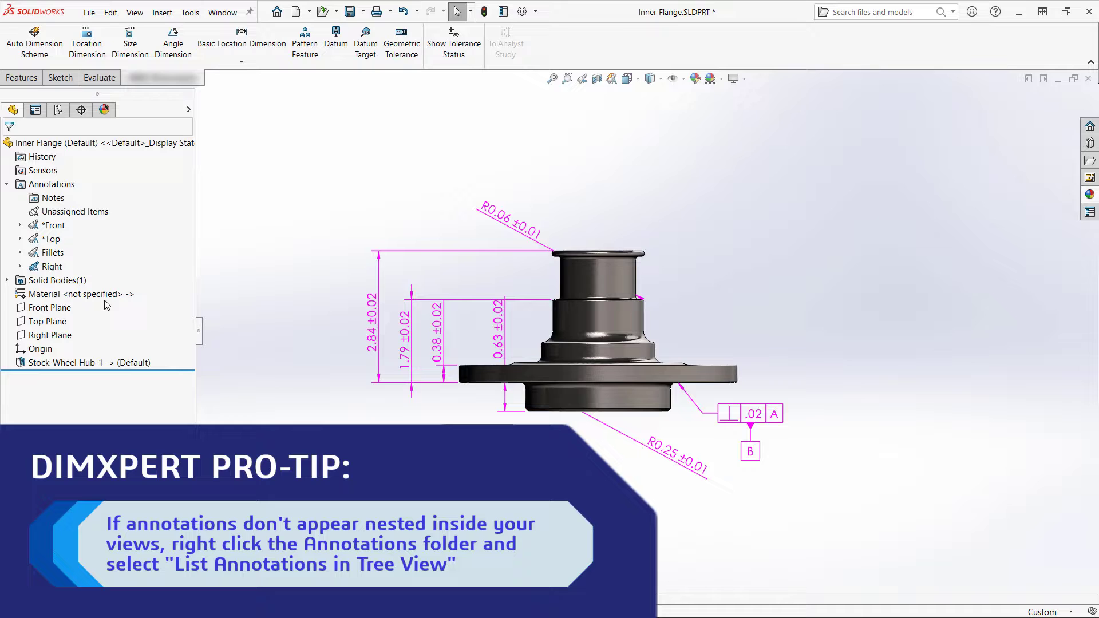
- Reassign the R0.06 fillet dimension to the Right annotation view
right_click(542, 248)
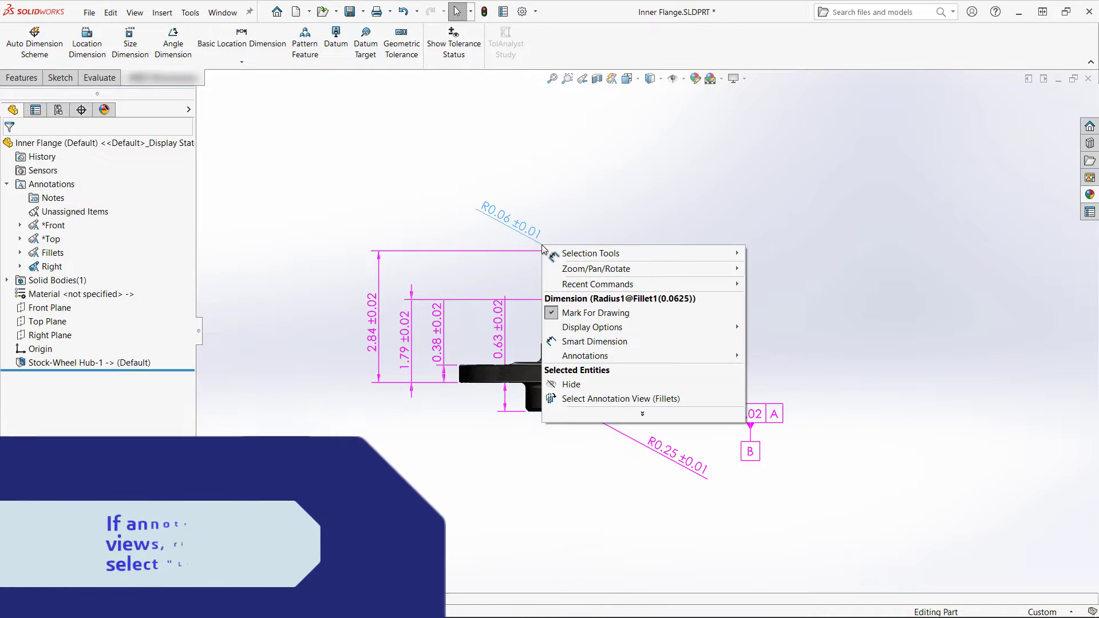
click(611, 399)
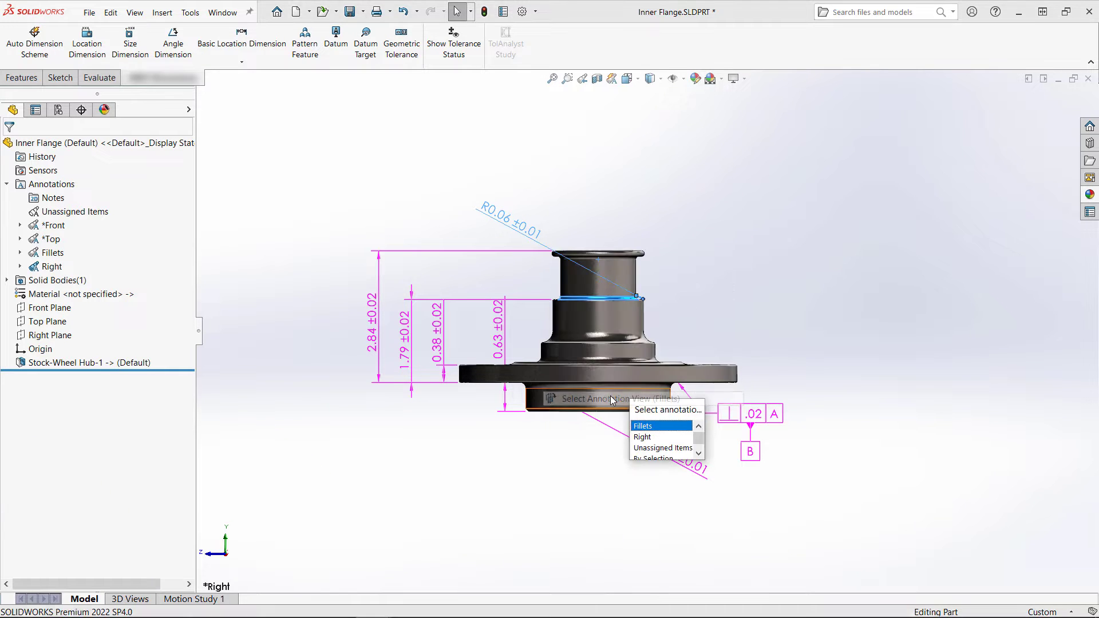
click(646, 439)
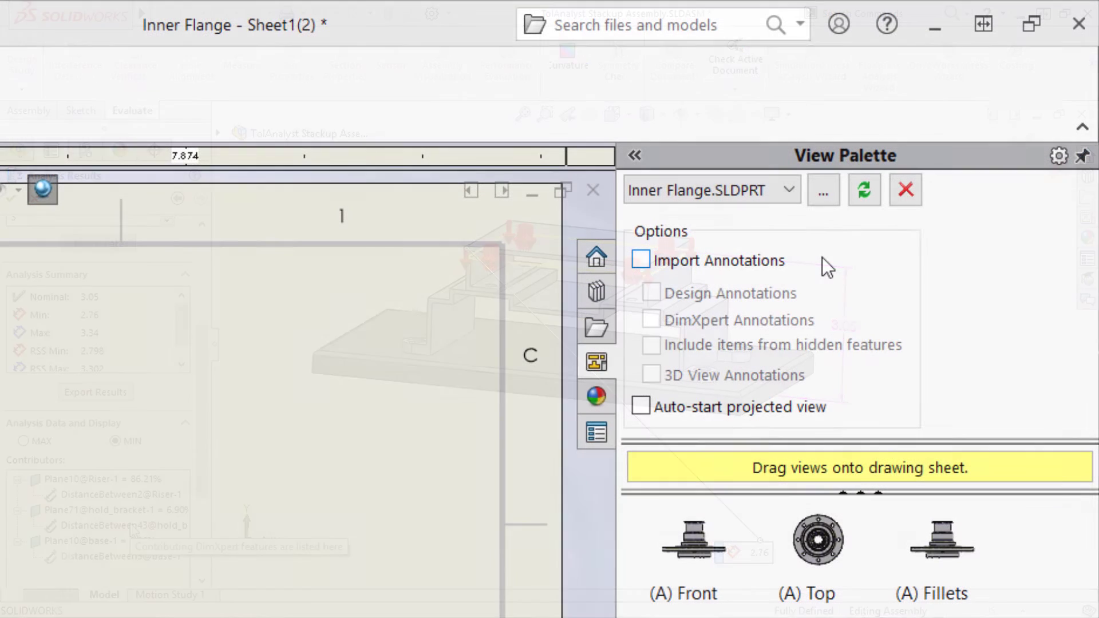
- Place the annotated Front, Top and Right views of the Inner Flange on the drawing sheet with DimXpert annotations imported
click(642, 260)
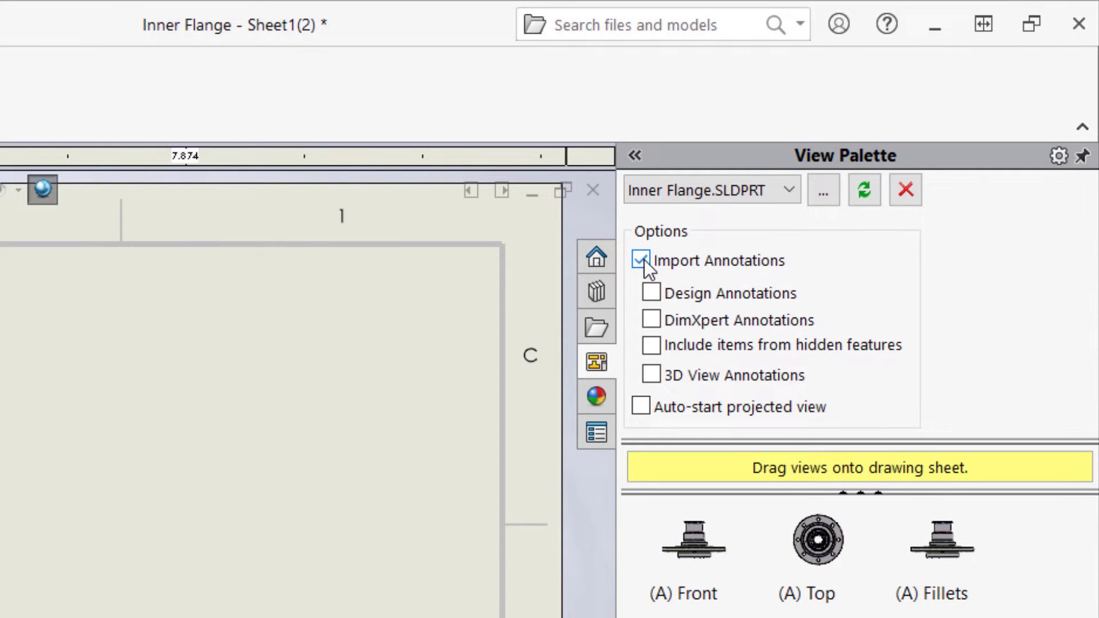
click(651, 320)
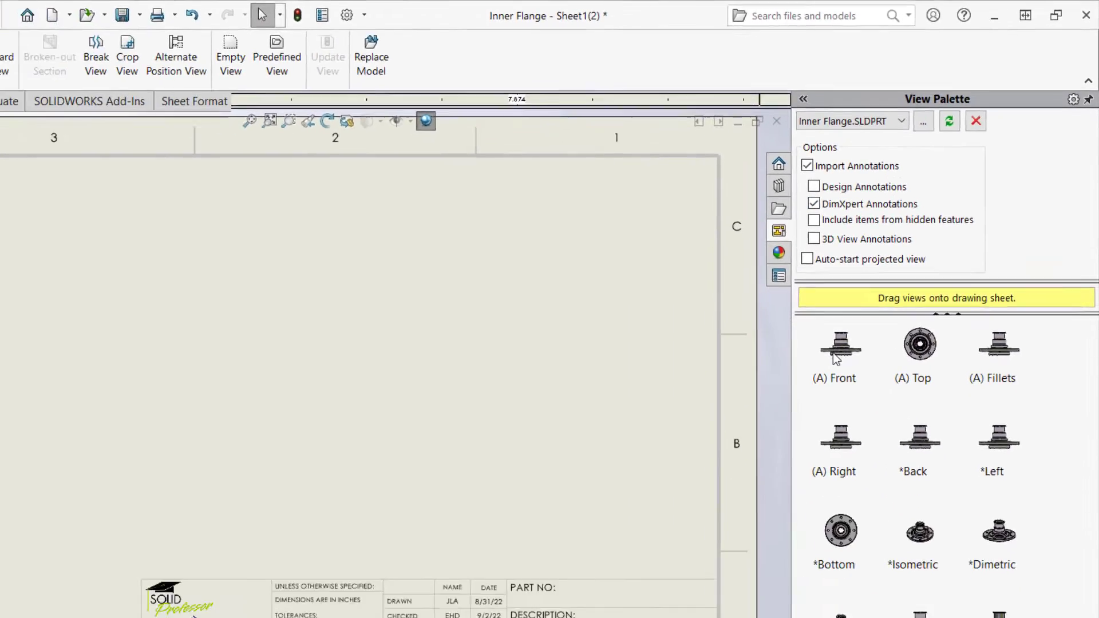
drag(693, 539, 492, 560)
drag(800, 270, 412, 349)
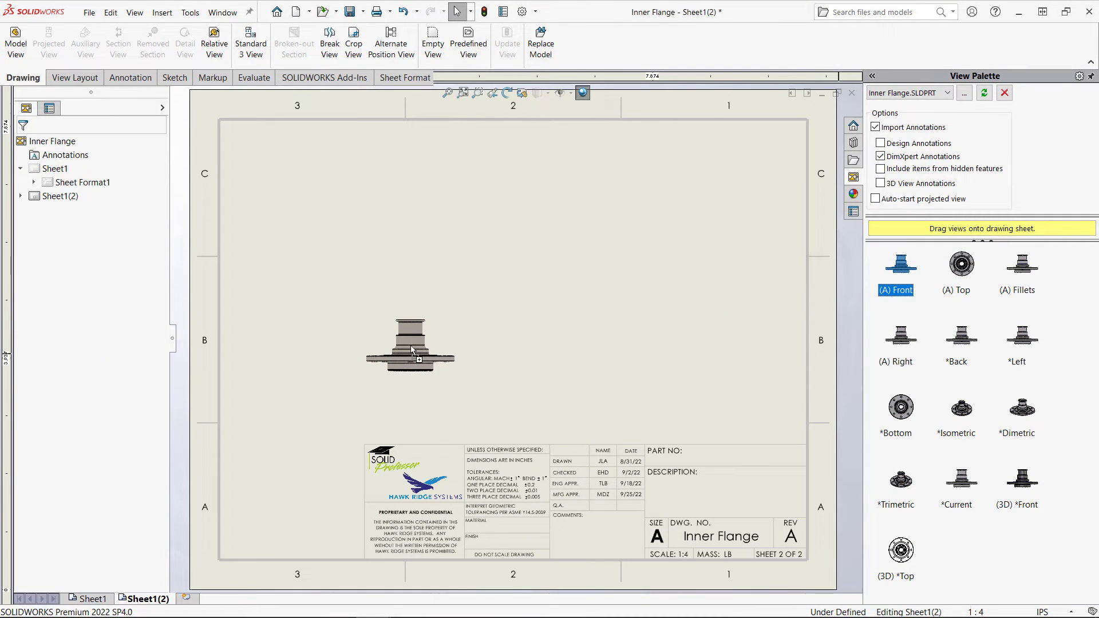
drag(412, 349, 412, 349)
drag(962, 263, 405, 211)
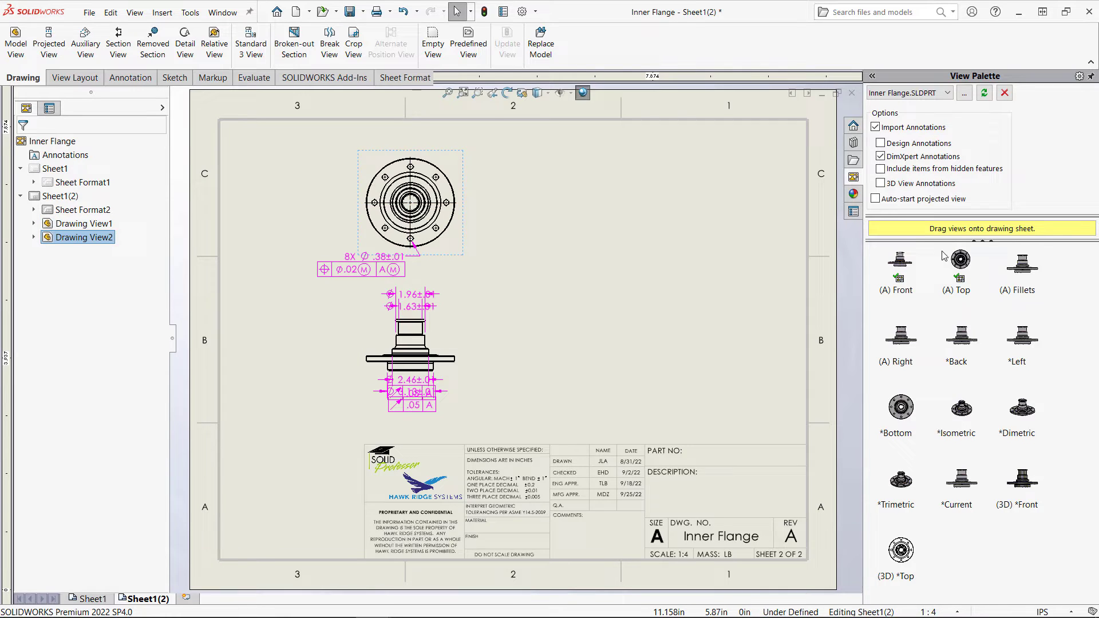
drag(891, 341, 605, 363)
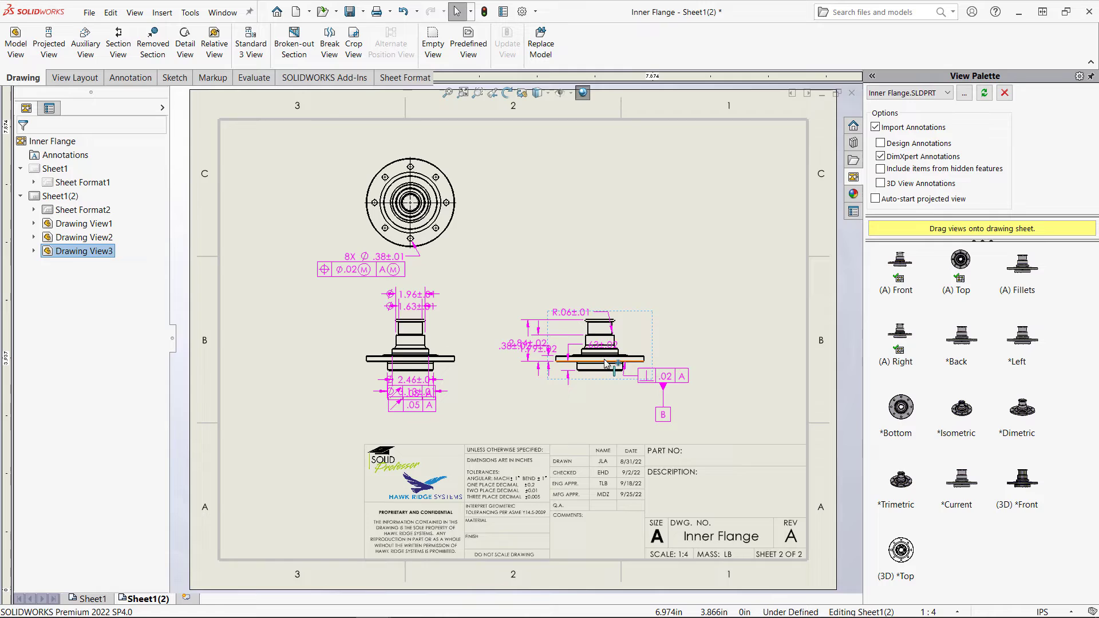
- Reposition the R.06 fillet dimension and the perpendicularity tolerance frame around the Right drawing view
scroll(606, 364, up, 3)
click(480, 259)
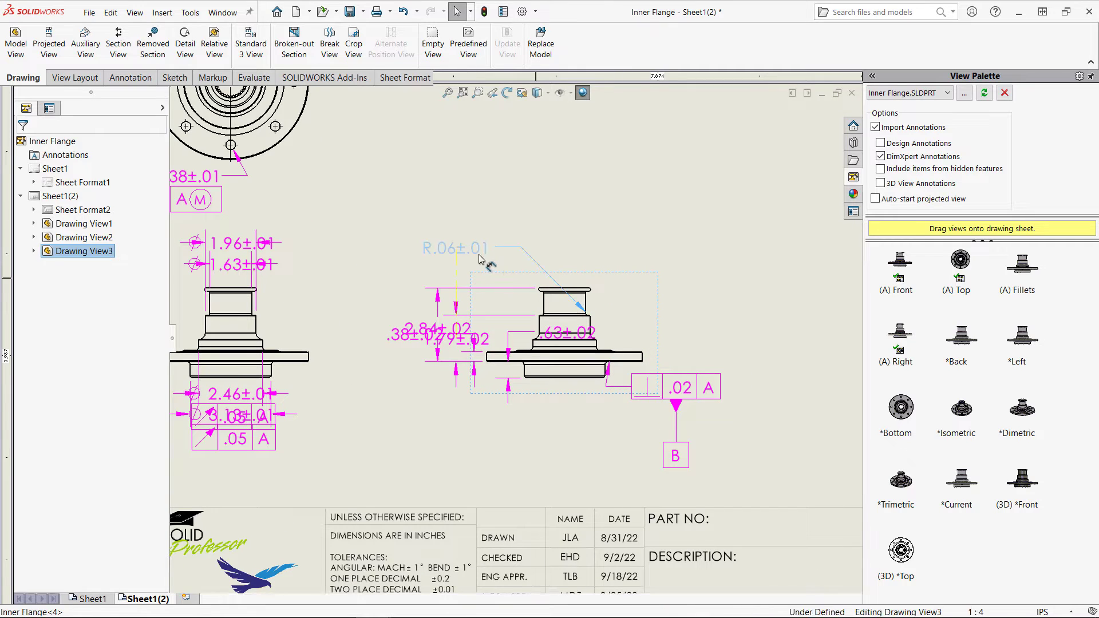
drag(678, 388, 708, 398)
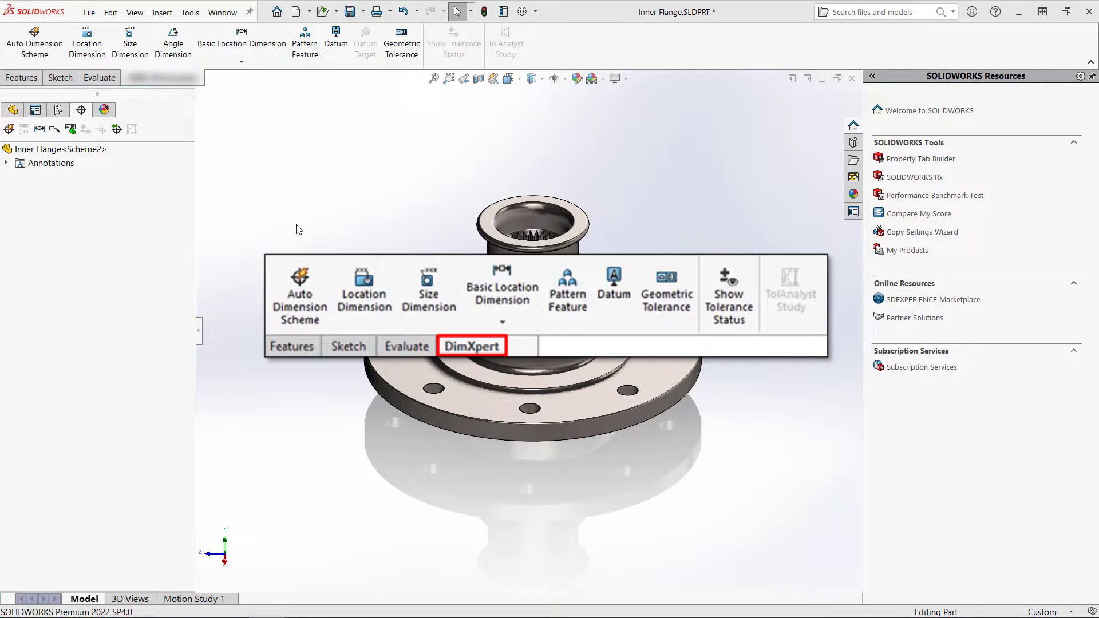
- List the CommandManager tabs available for the Inner Flange part and close the list without changing them
right_click(107, 84)
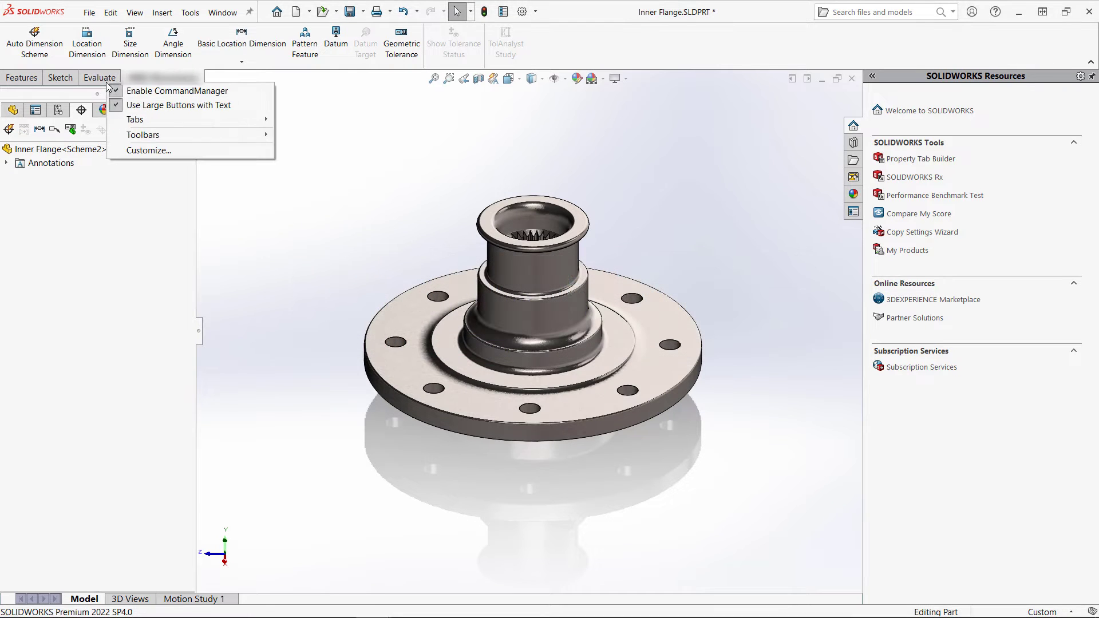
mouse_move(140, 120)
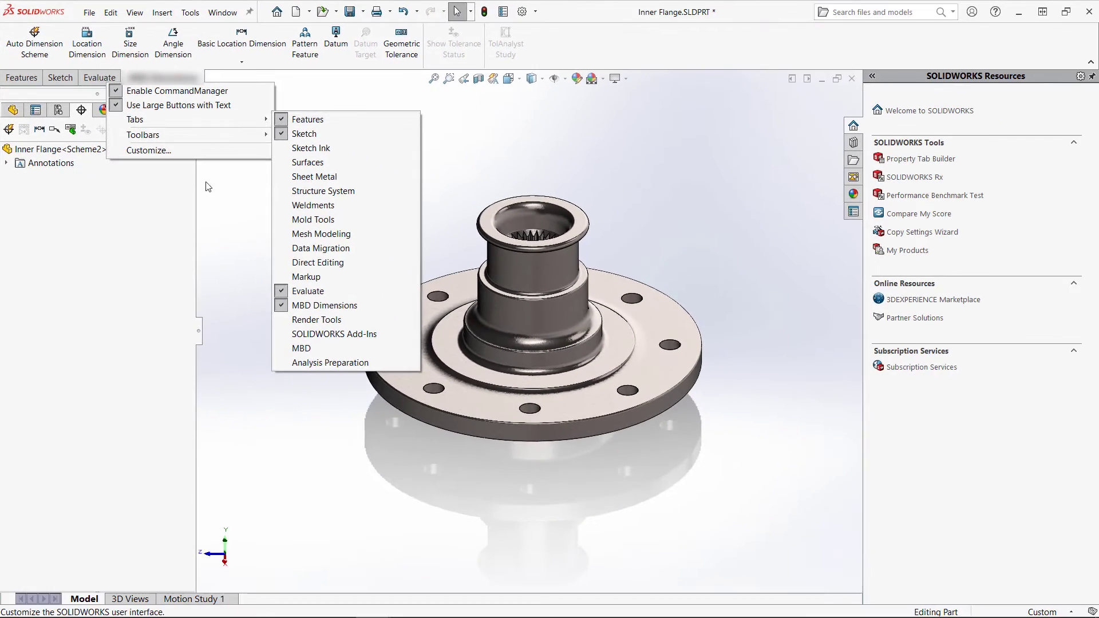
key(Escape)
key(Escape)
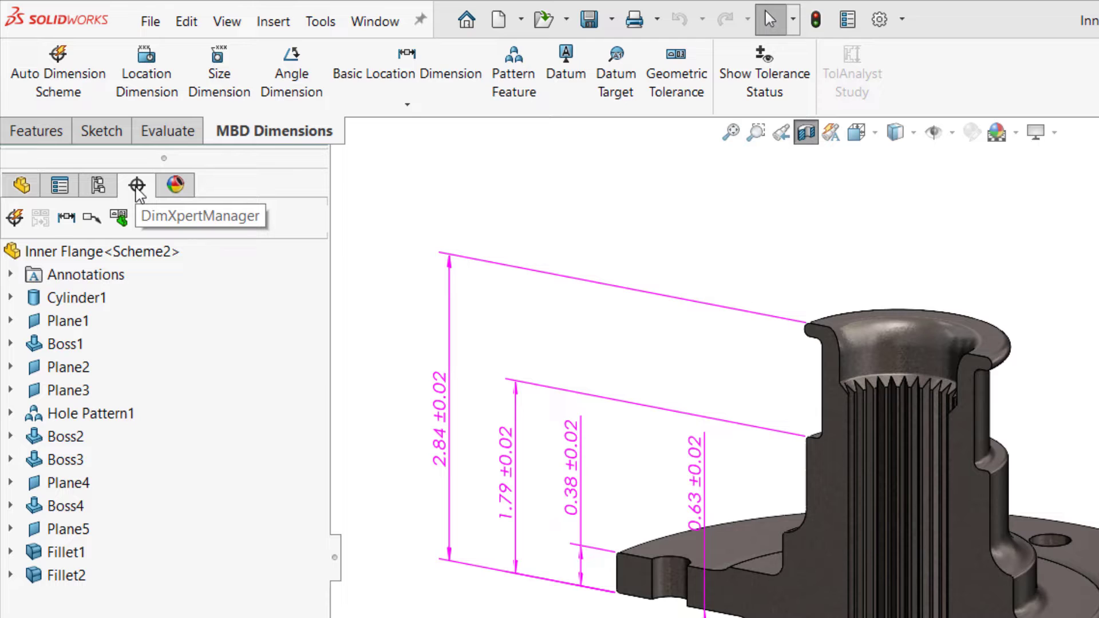
- Open the DimXpert settings in the document properties of the Inner Flange part
click(879, 20)
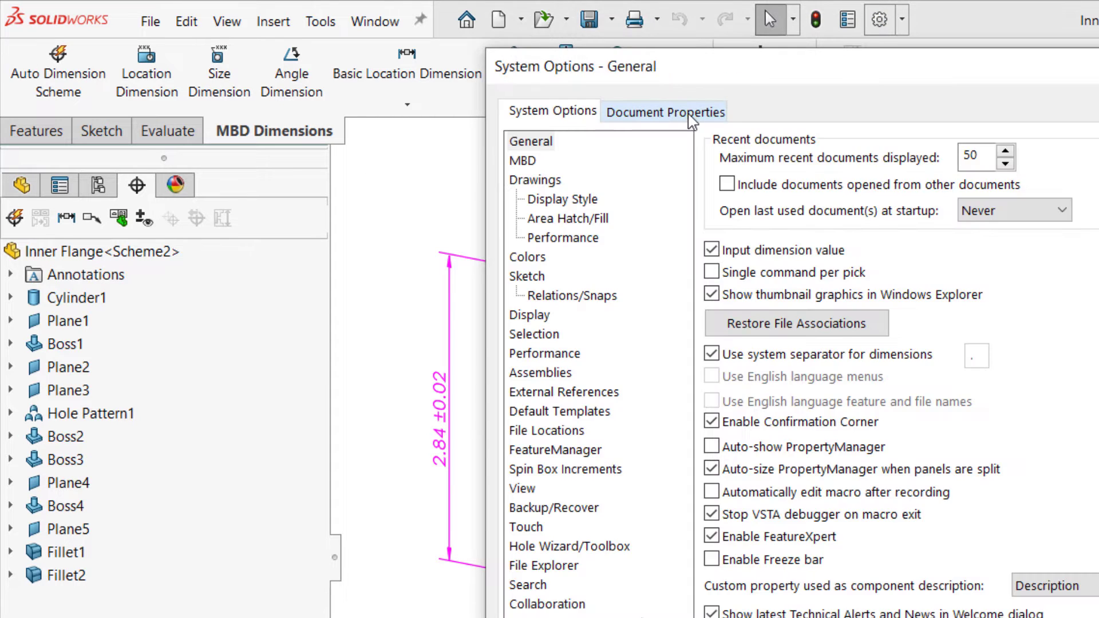
click(690, 115)
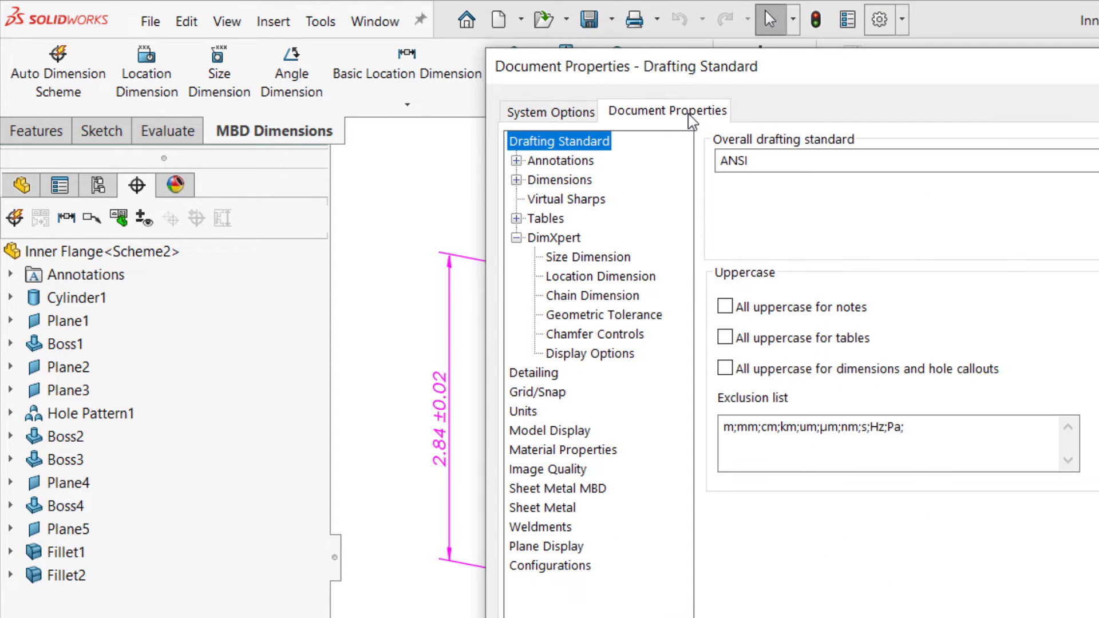
click(572, 240)
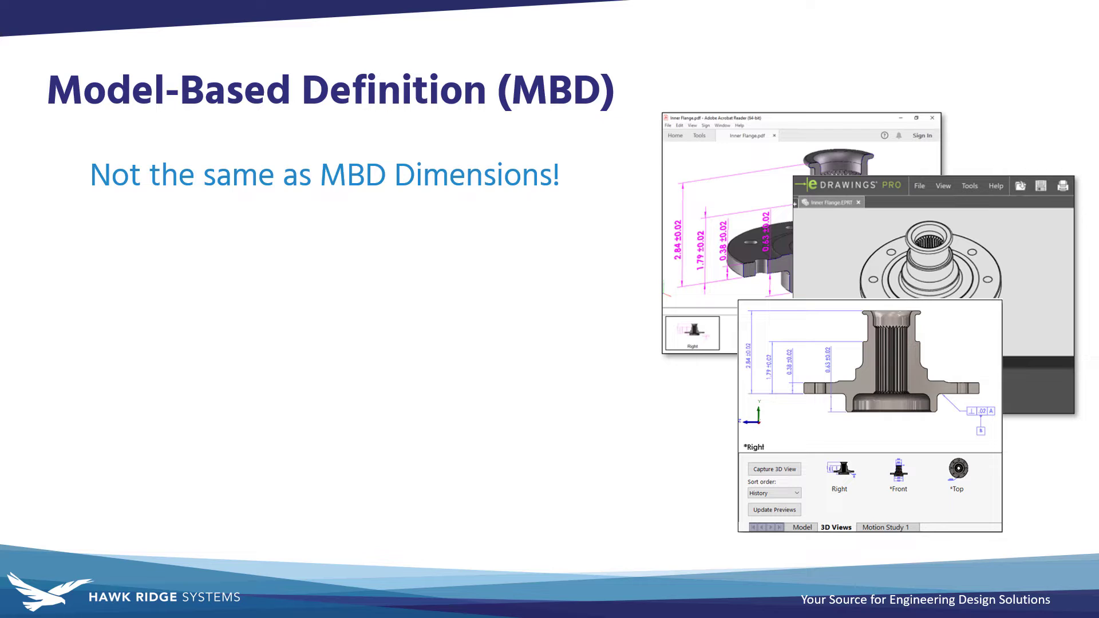
key(Right)
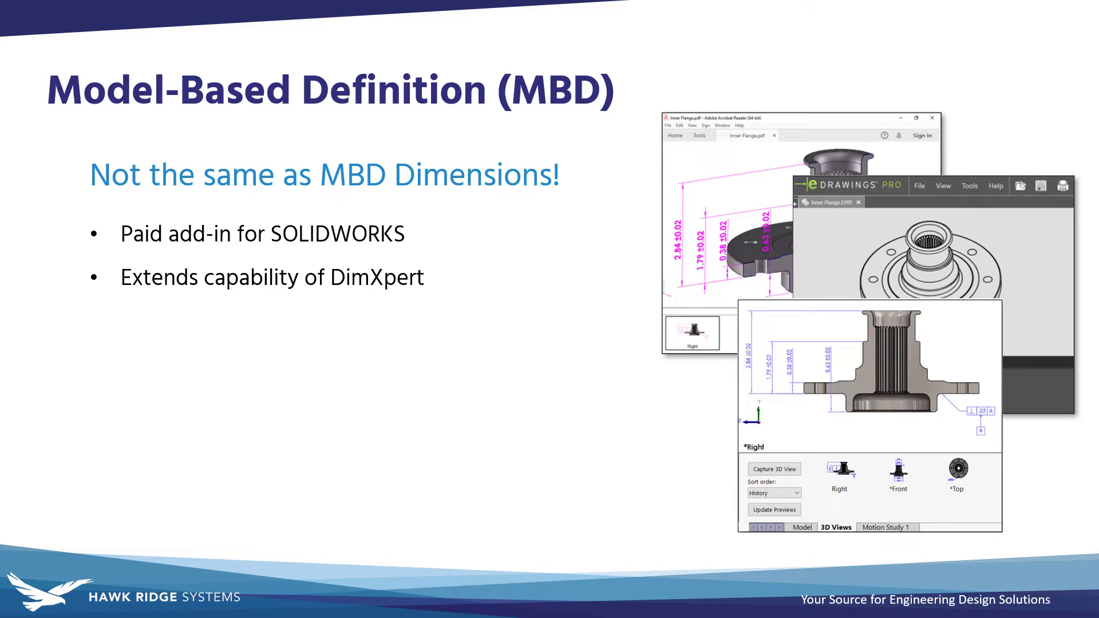
key(Right)
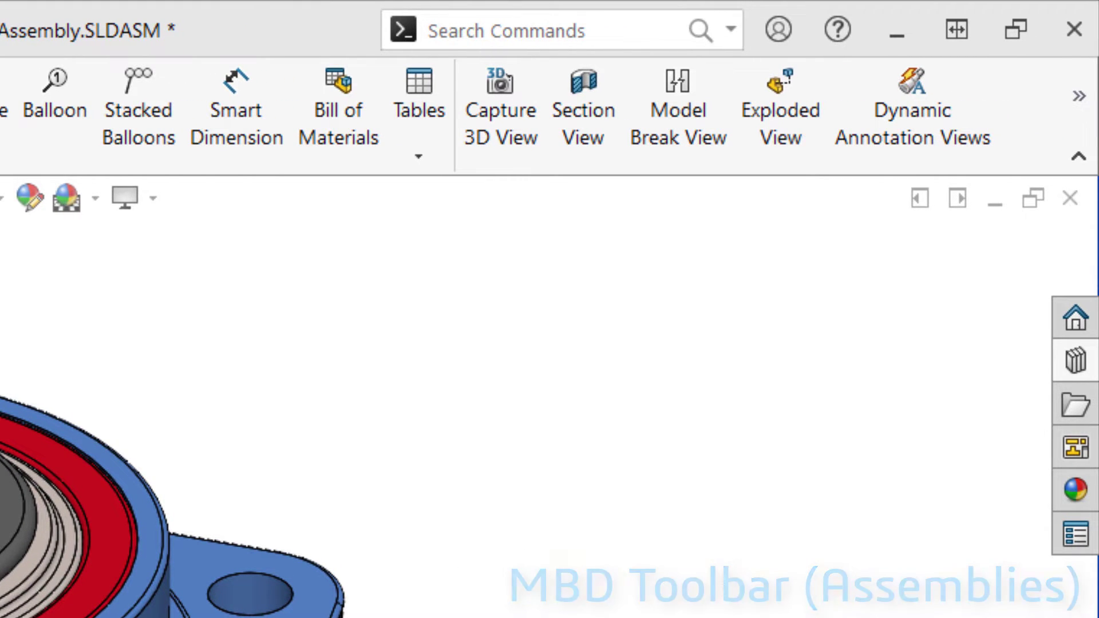
click(1072, 80)
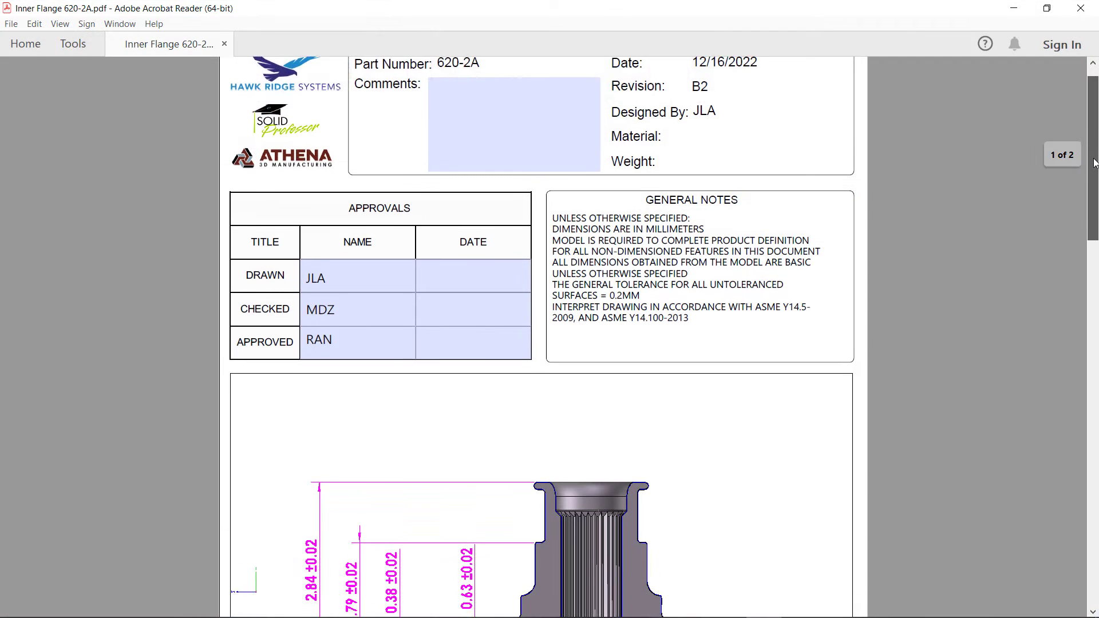
- In Adobe Acrobat Reader, activate the 3D model in the Inner Flange 620-2A PDF and examine the annotated section from several angles
scroll(1093, 208, down, 3)
drag(1092, 207, 1087, 234)
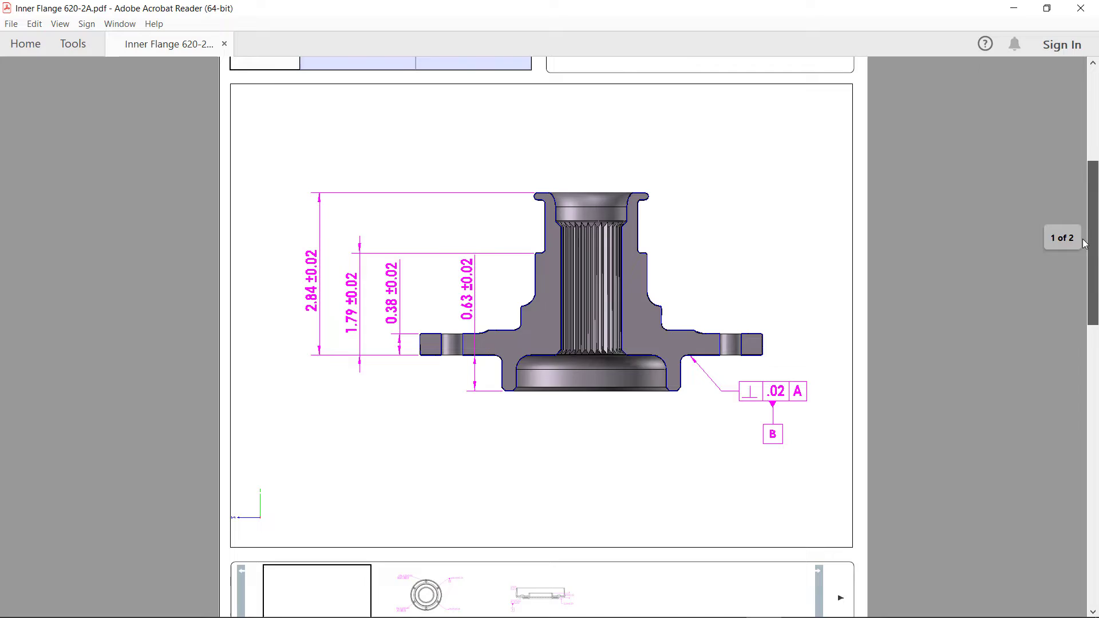
click(753, 290)
drag(646, 310, 558, 430)
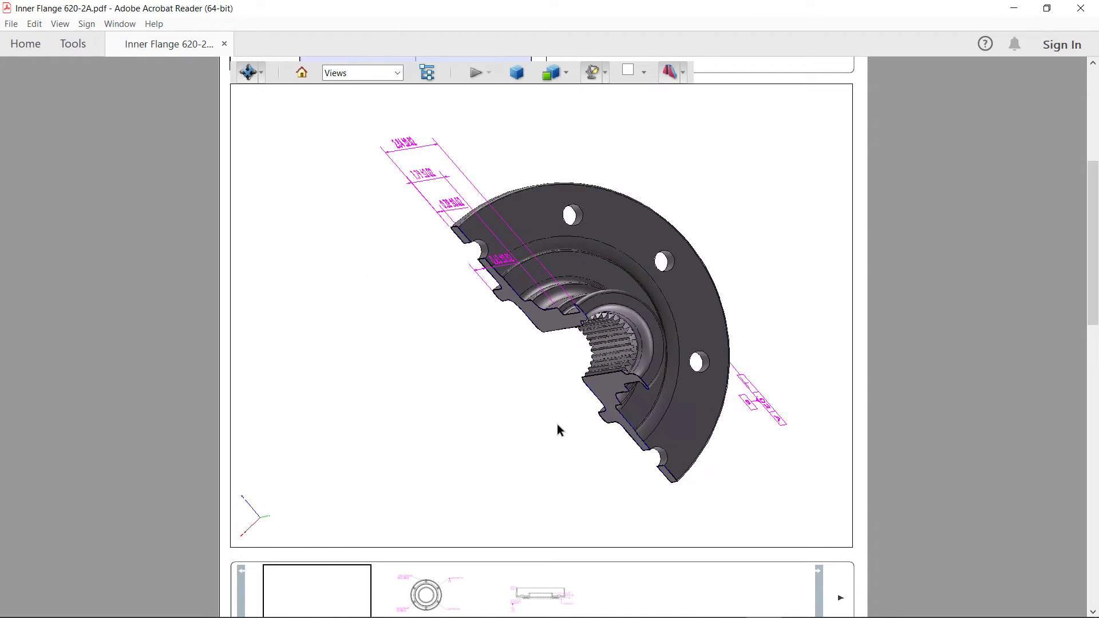
scroll(578, 252, up, 3)
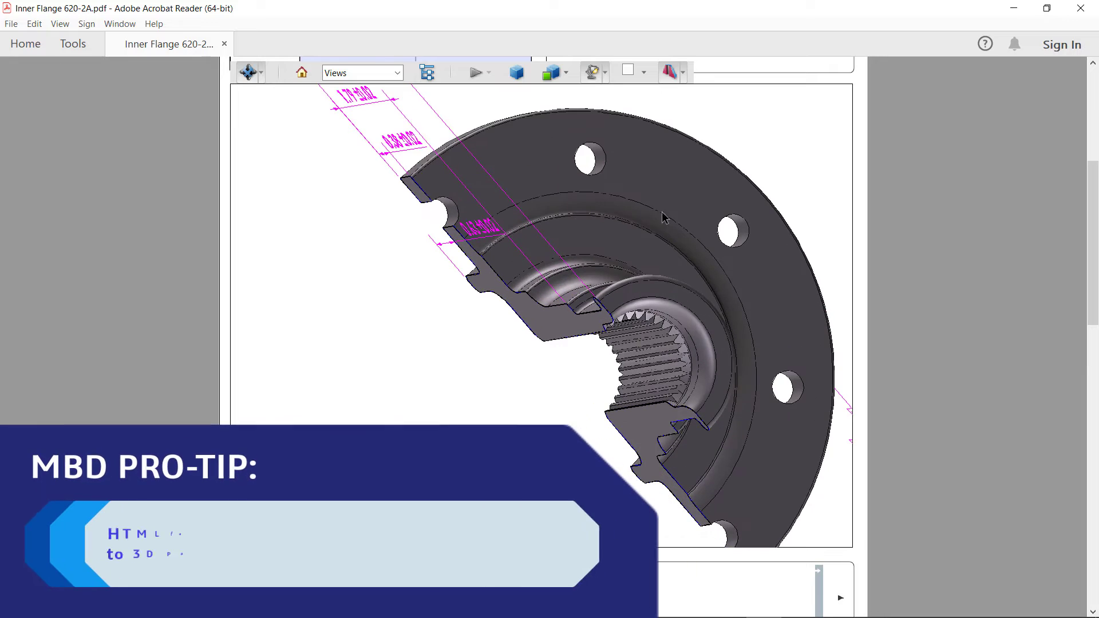
scroll(644, 448, down, 3)
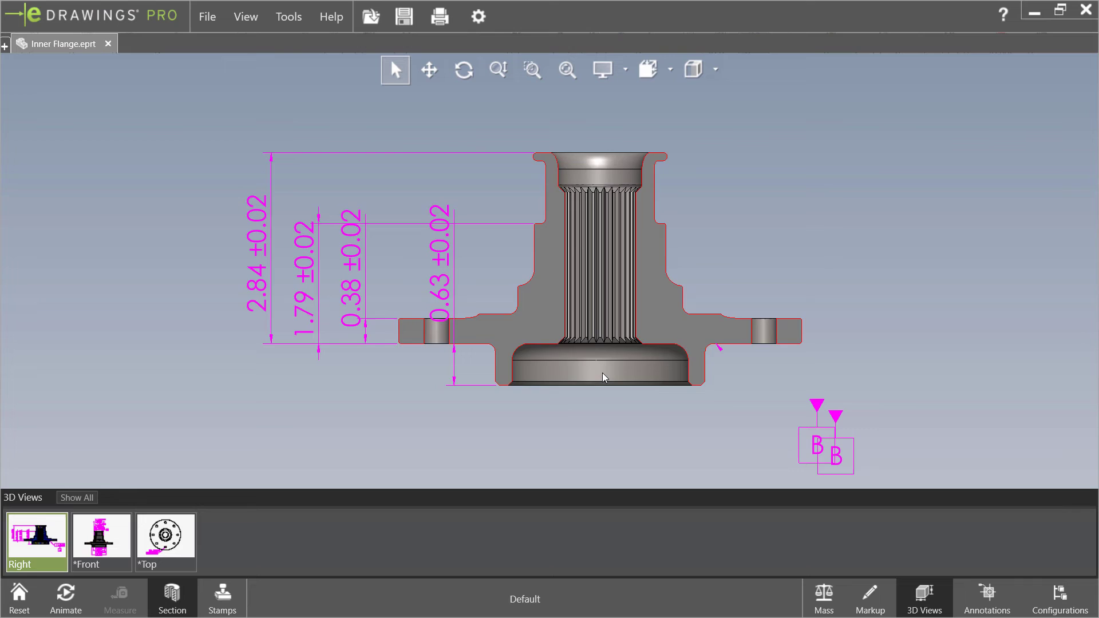
- In eDrawings, highlight the faces tied to the 2.84 ±0.02 dimension and inspect the Inner Flange in its *Top 3D view
middle_drag(603, 373, 625, 400)
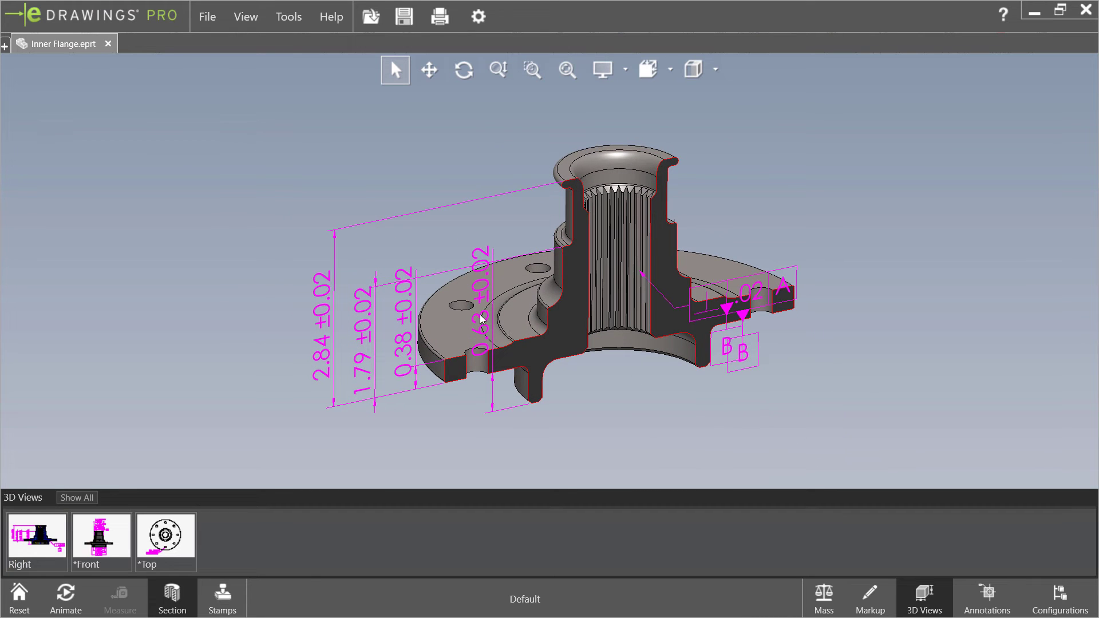
click(327, 340)
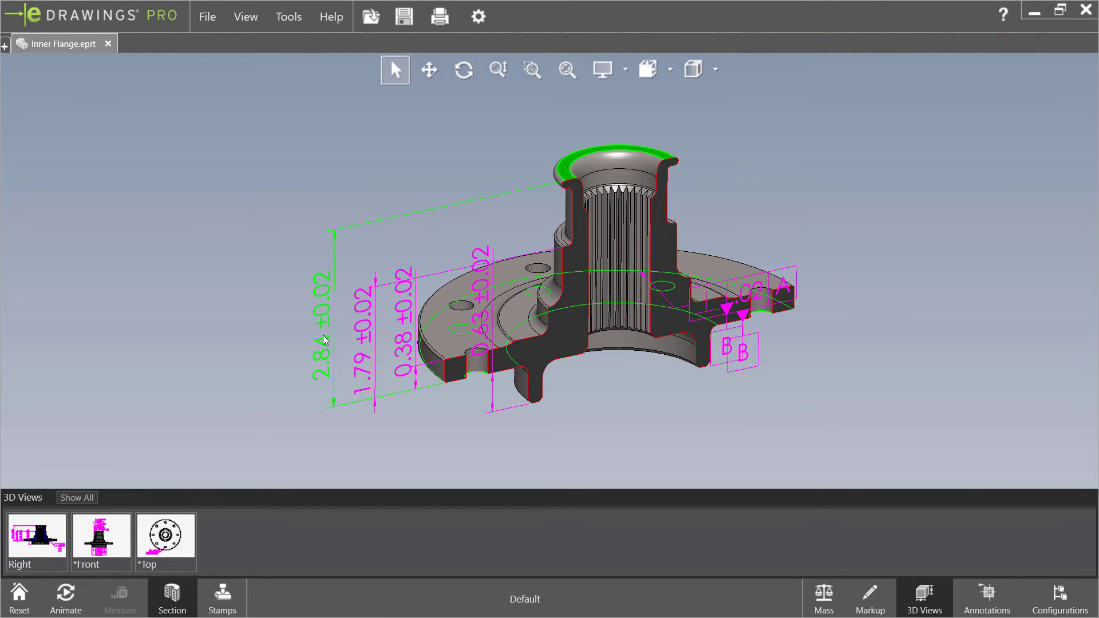
middle_drag(596, 313, 608, 244)
click(193, 538)
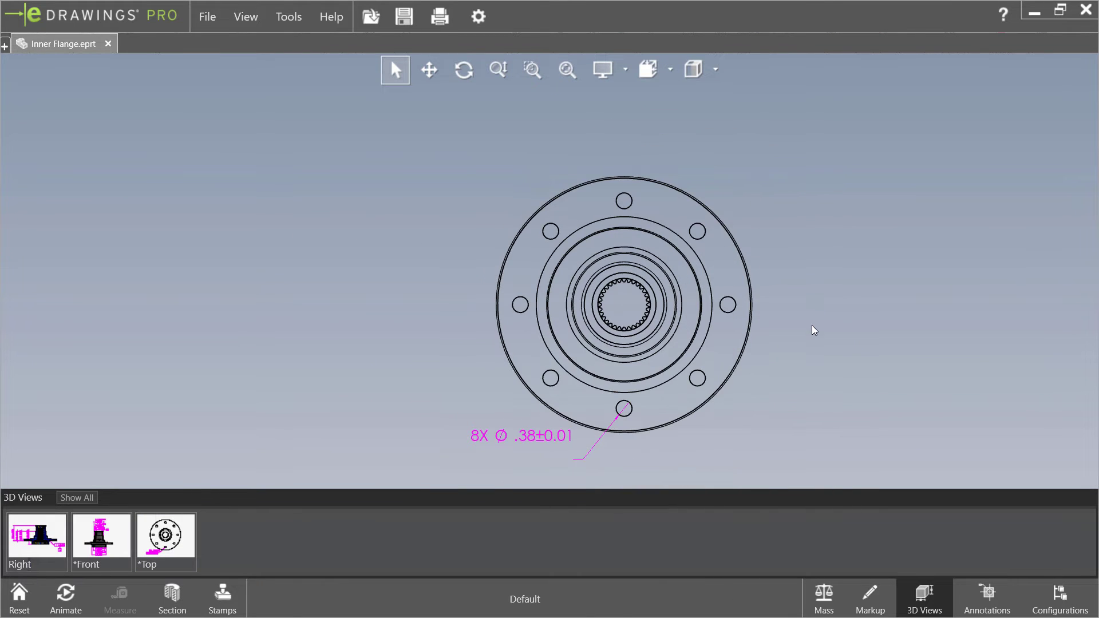
ctrl+middle_drag(812, 327, 816, 292)
middle_drag(682, 359, 689, 293)
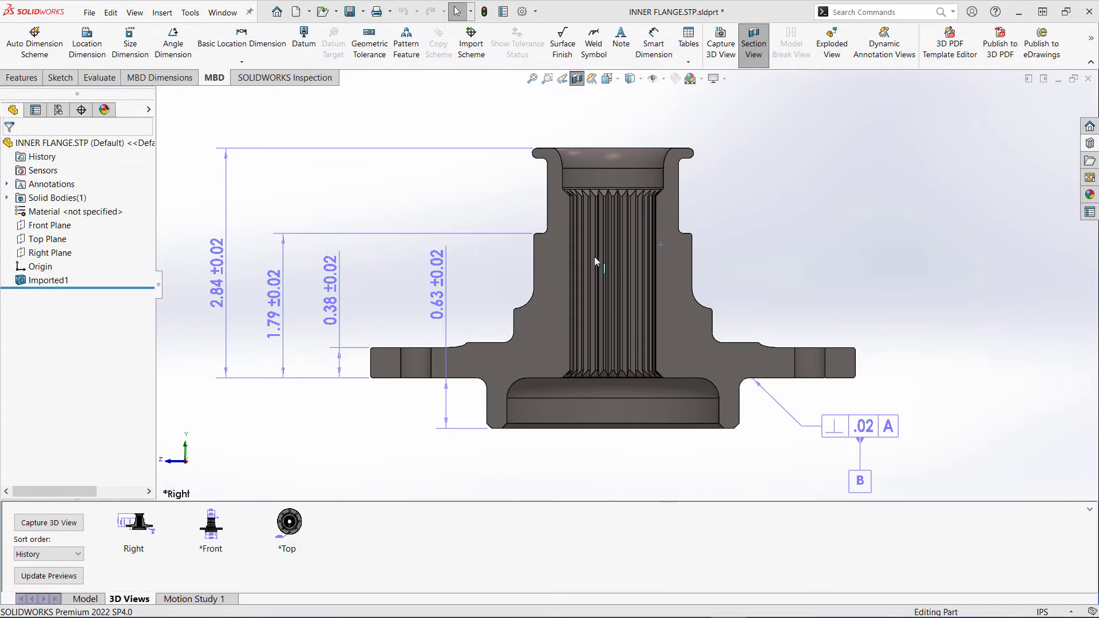
- In SOLIDWORKS, highlight the faces tied to the 0.63 and 2.84 dimensions on the sectioned STEP part, examining it from below
middle_drag(641, 251, 658, 278)
click(526, 322)
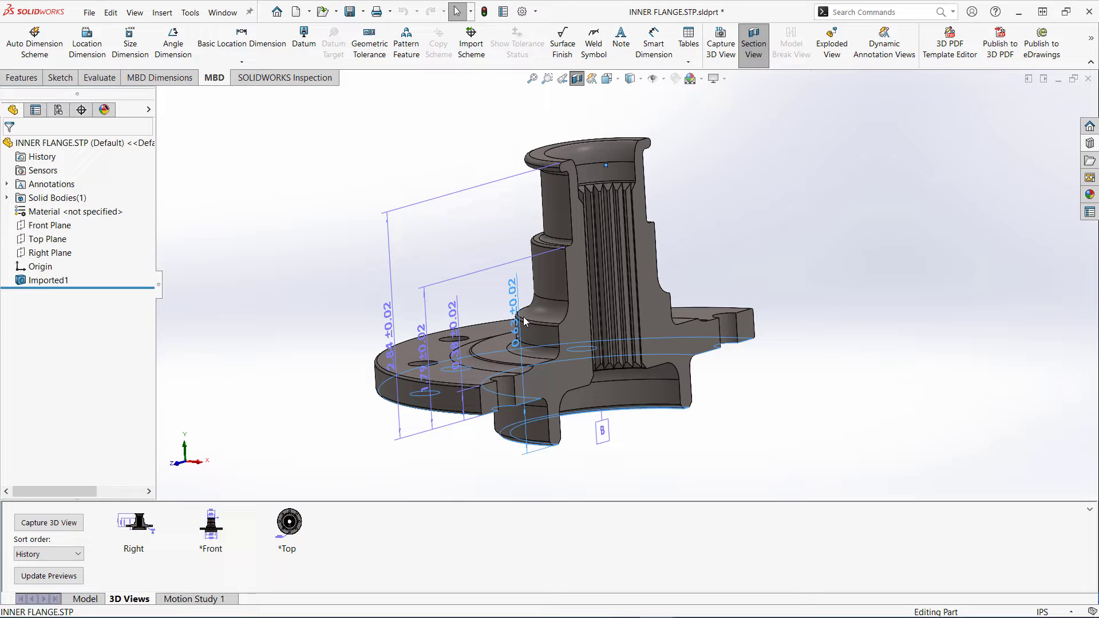
click(386, 325)
middle_drag(595, 303, 587, 217)
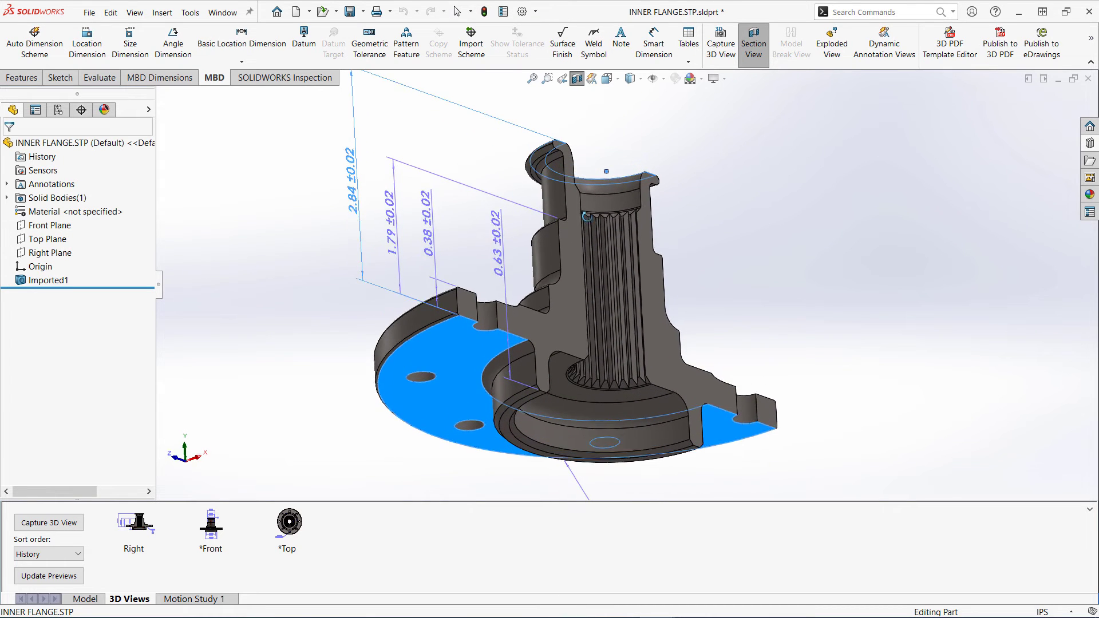
ctrl+middle_drag(663, 375, 618, 245)
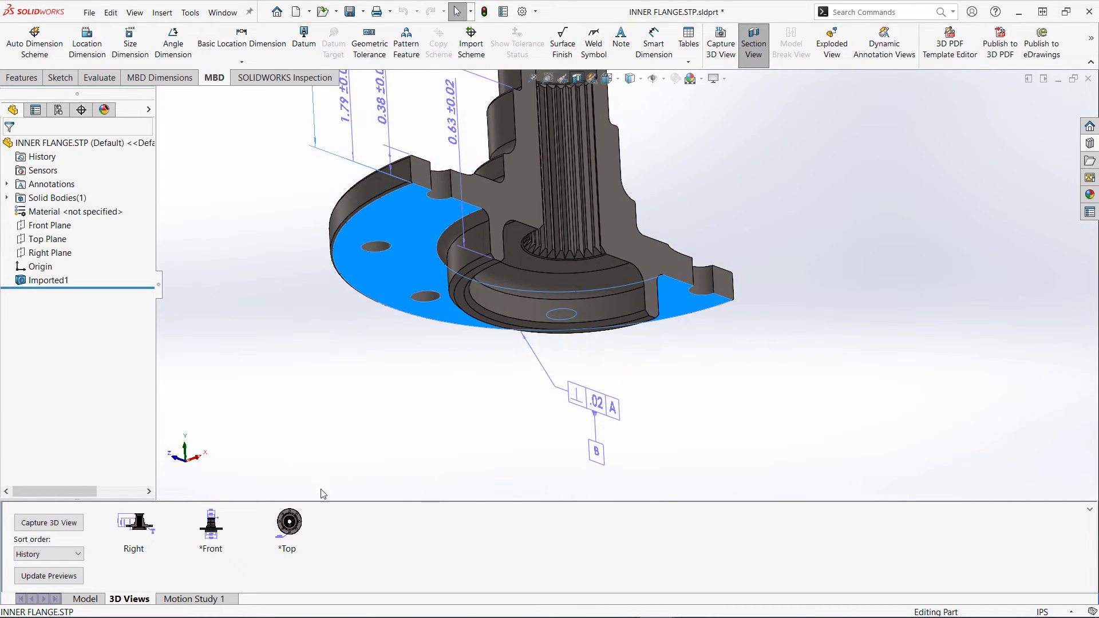
- Activate the *Top and *Front 3D views of the imported STEP flange
click(290, 527)
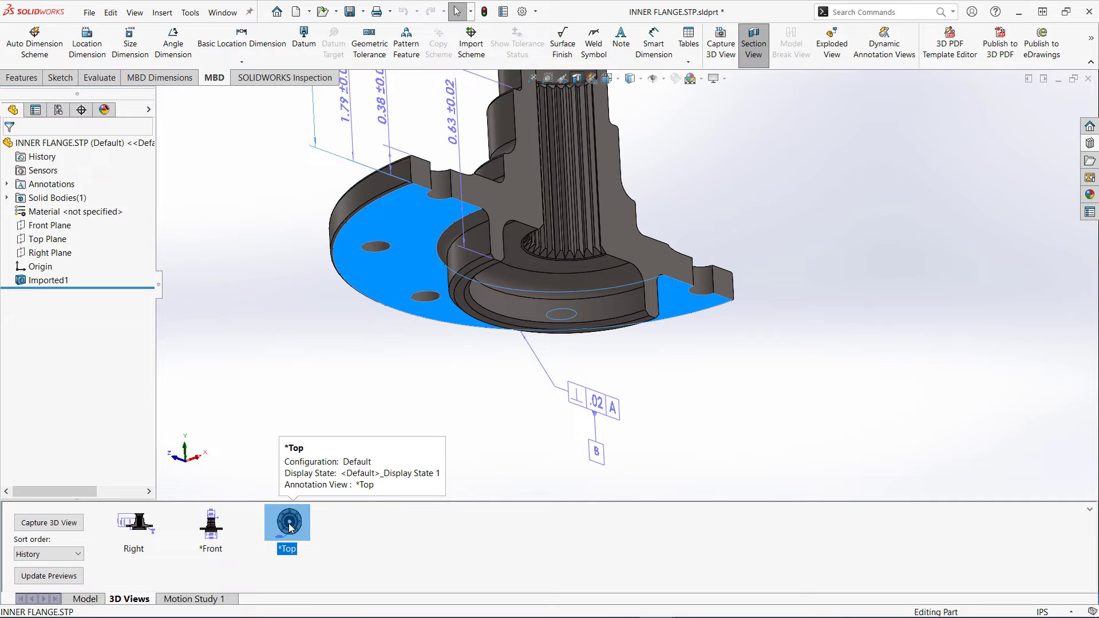
double_click(290, 526)
click(211, 537)
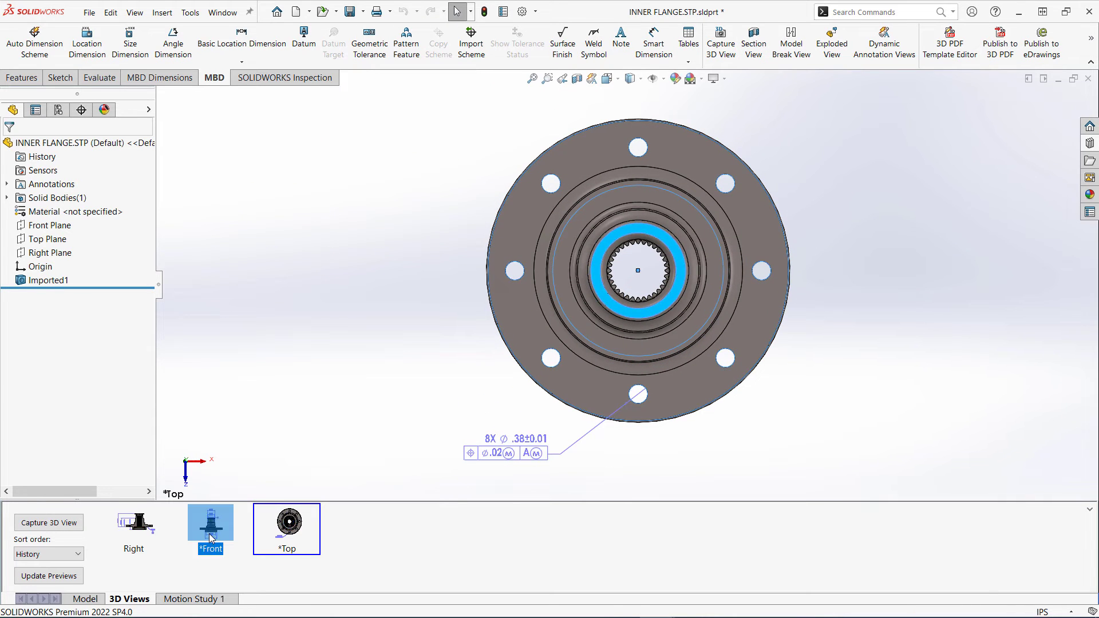
double_click(211, 537)
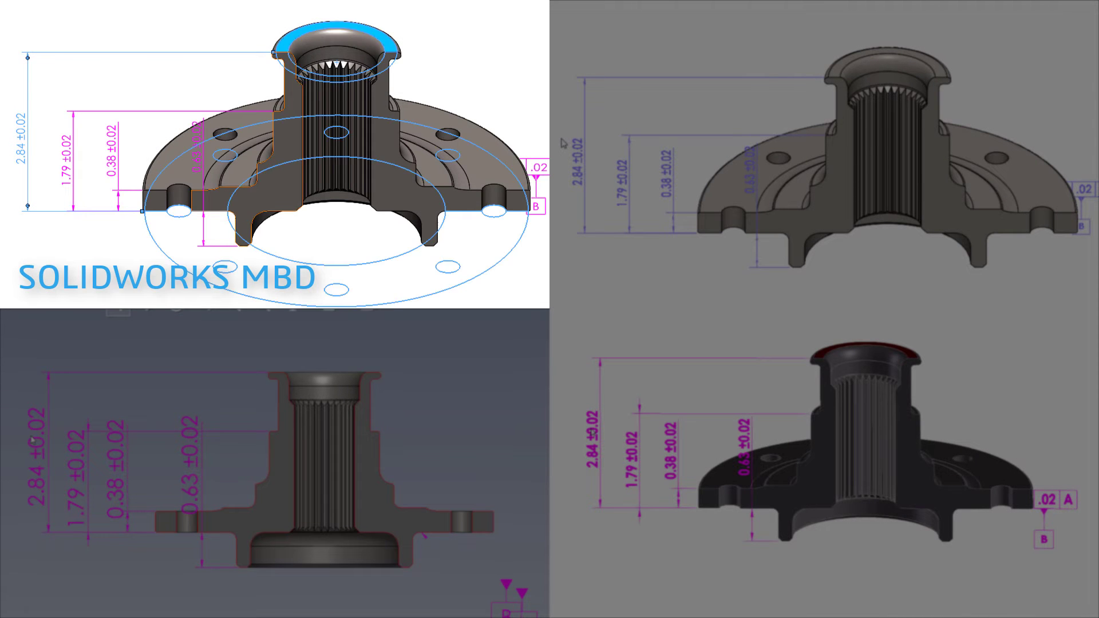
- Compare the highlighted faces of the 2.84 ±0.02 dimension on the sectioned flange across SOLIDWORKS MBD, STEP 242 and eDrawings
middle_drag(323, 166, 327, 10)
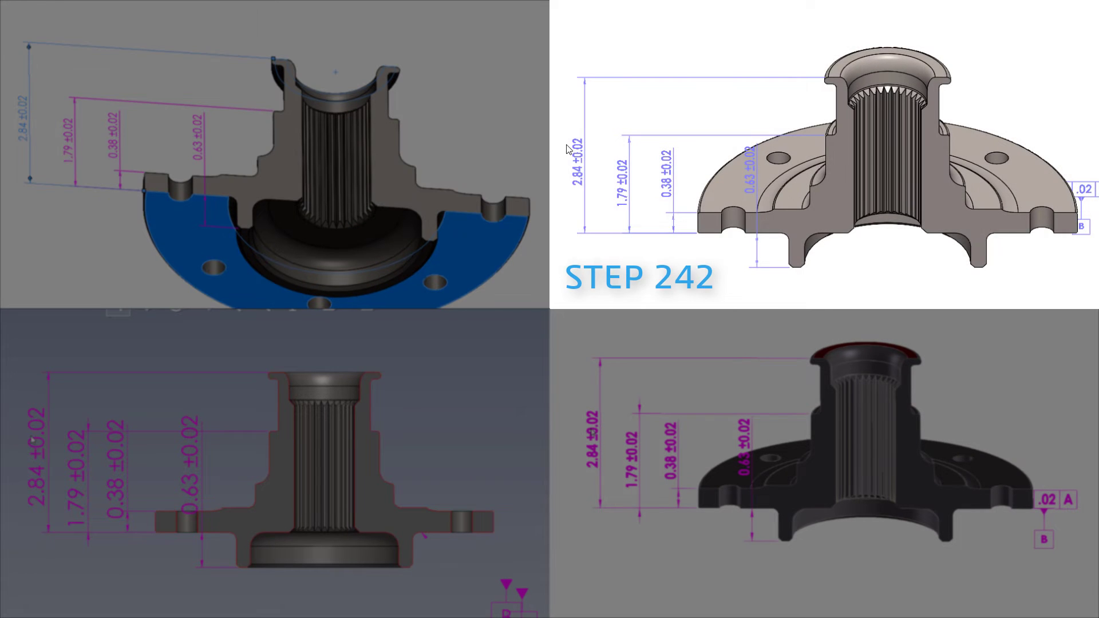
click(575, 158)
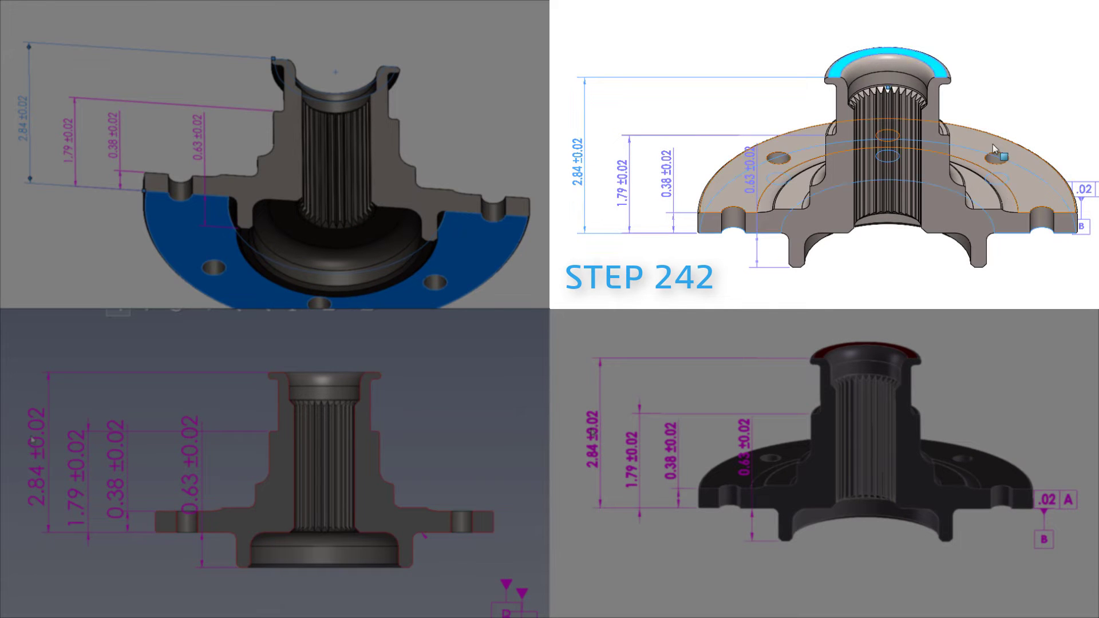
middle_drag(895, 186, 895, 19)
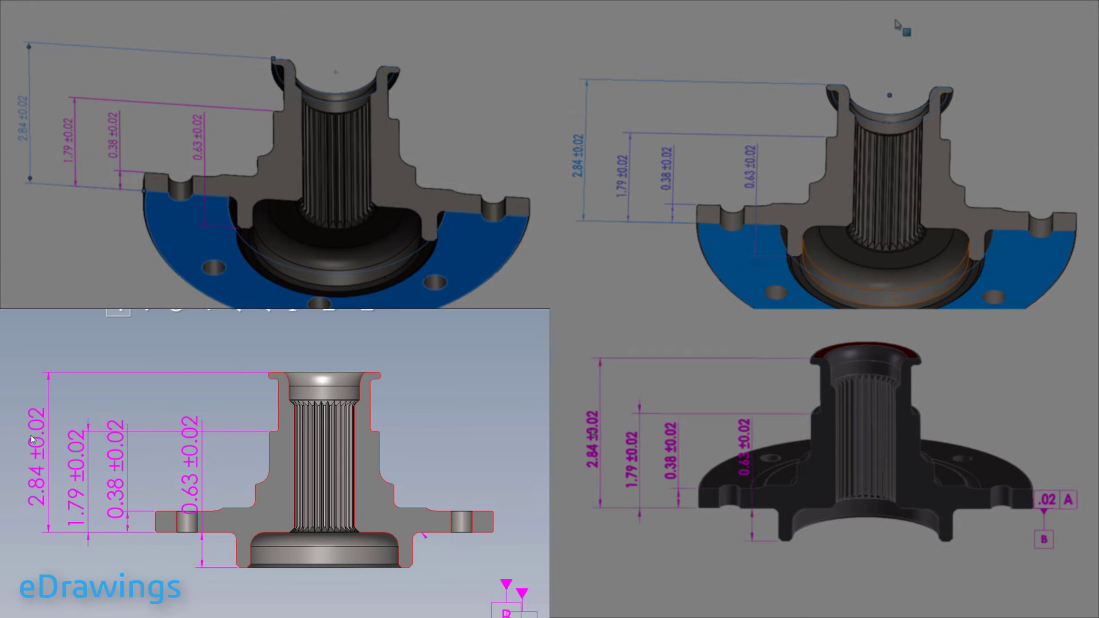
click(63, 455)
middle_drag(303, 542, 317, 463)
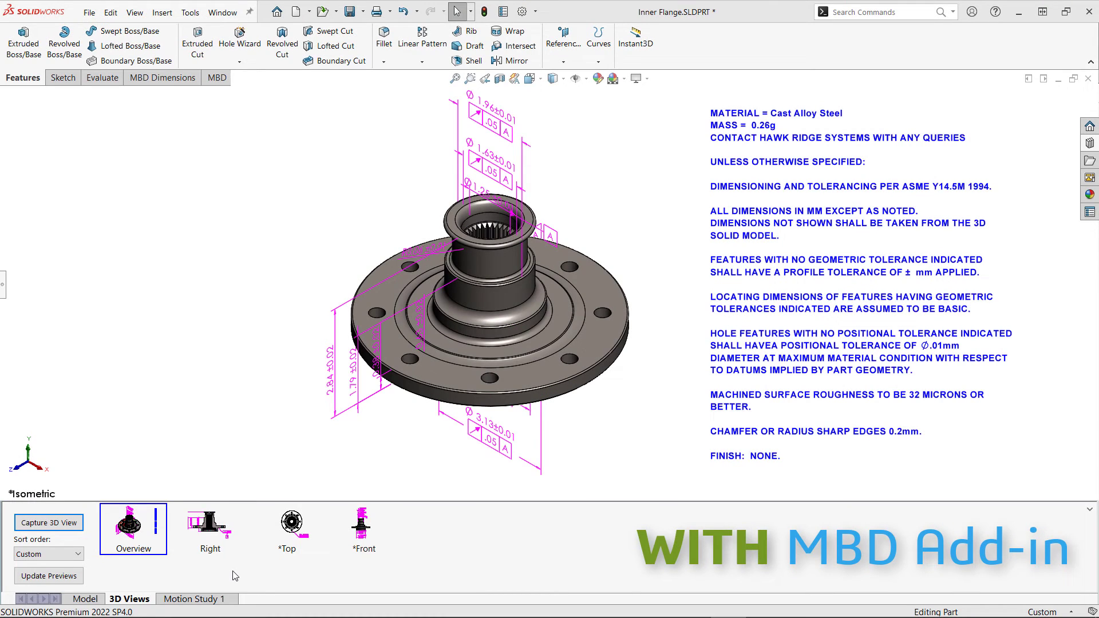
- Activate the saved Right and *Top 3D views of the Inner Flange part
double_click(210, 525)
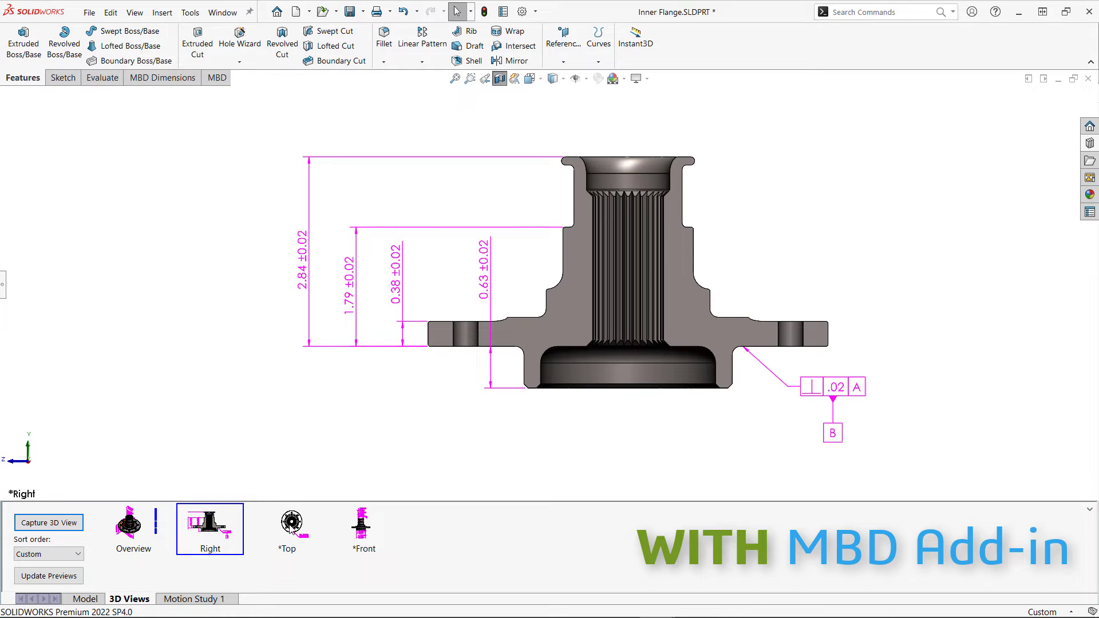
double_click(292, 522)
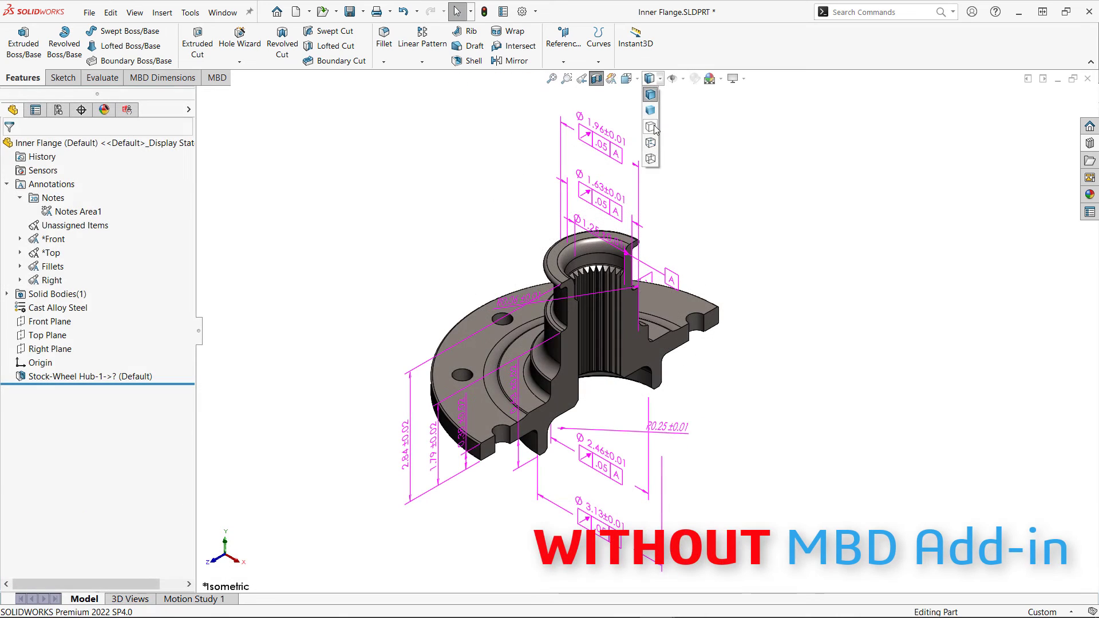
- Display the sectioned Inner Flange with hidden lines removed and hide its 1.96 and 1.63 diameter dimensions
click(650, 127)
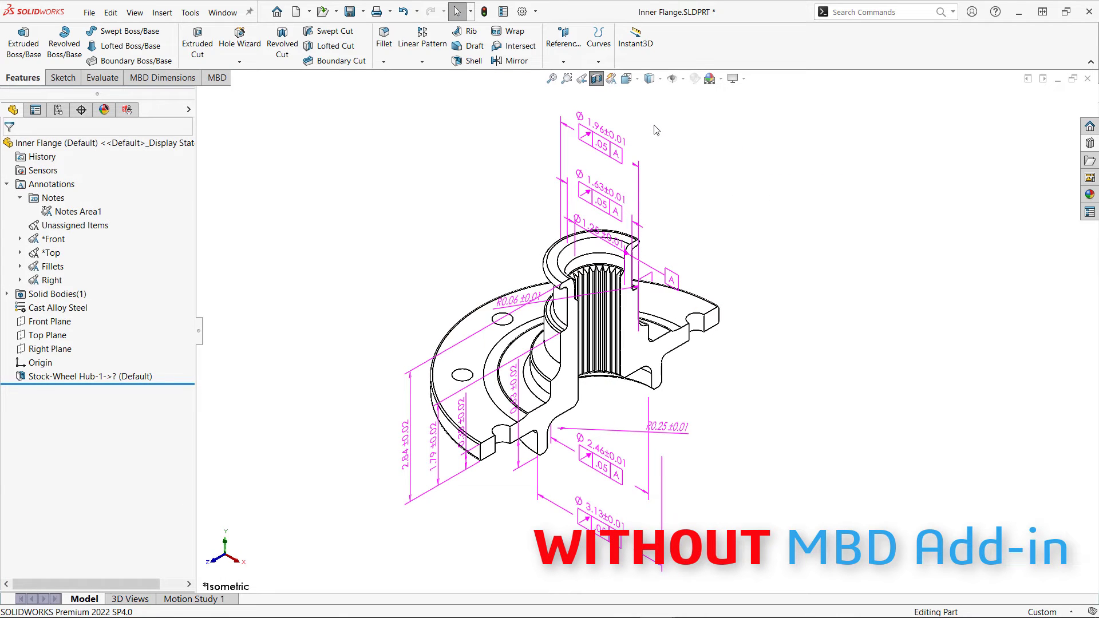
right_click(595, 182)
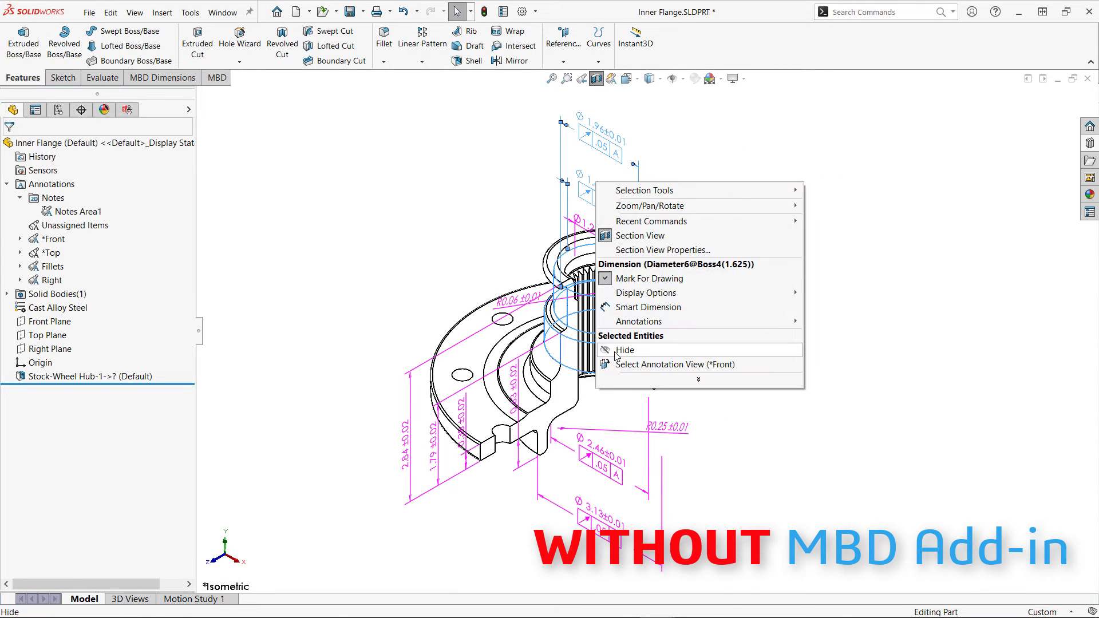
click(630, 235)
- Activate and reorient to the *Front, *Top and Right annotation views of the Inner Flange one after another
right_click(51, 243)
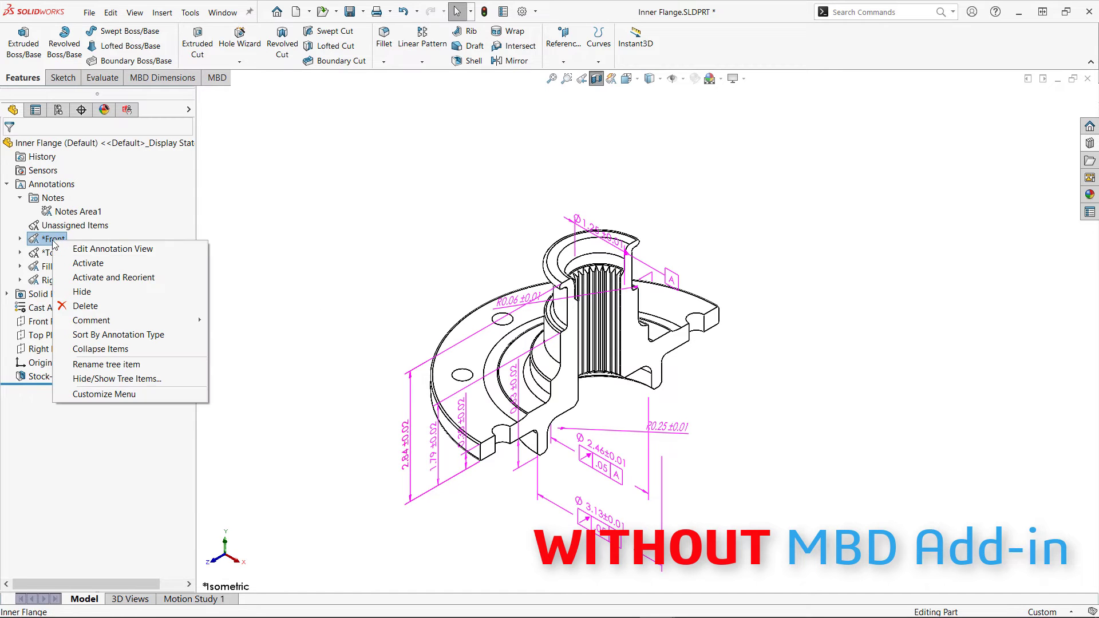
click(84, 277)
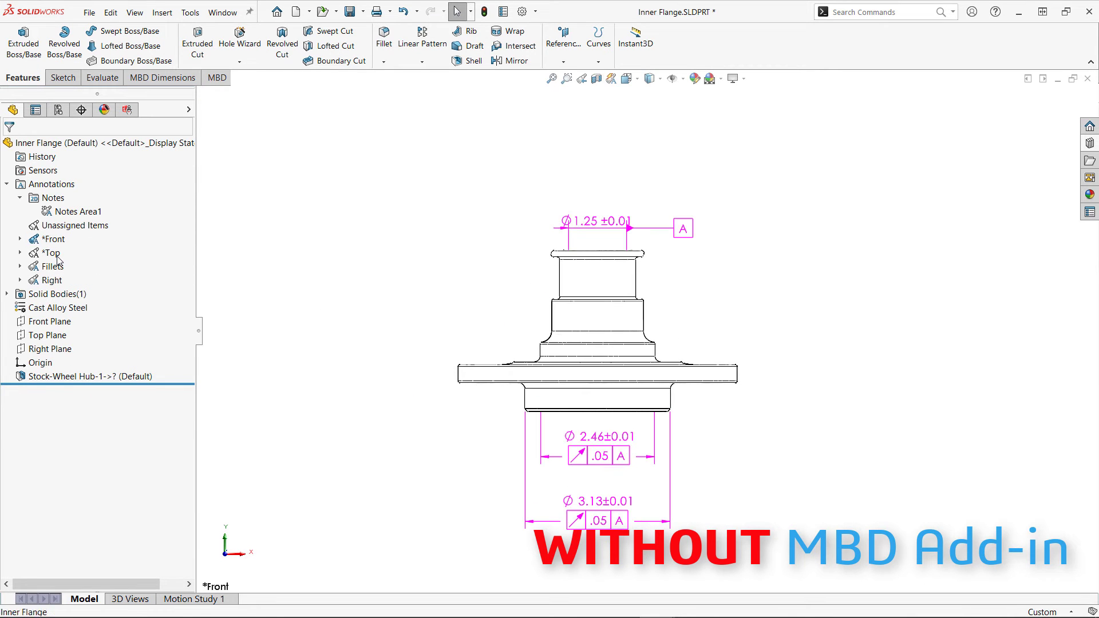
right_click(57, 253)
click(89, 292)
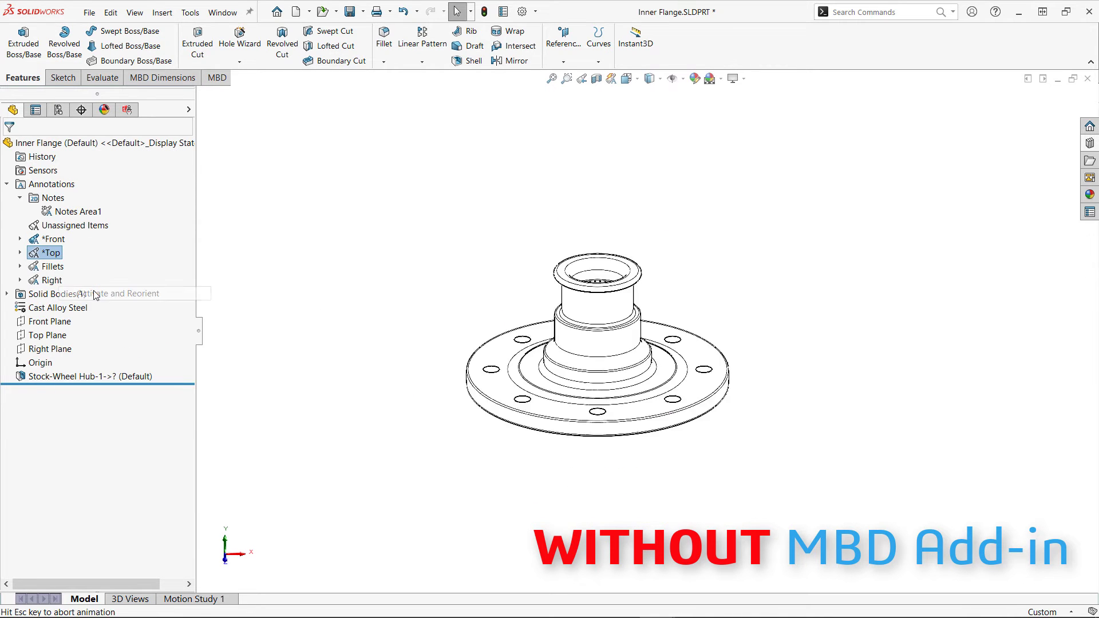
right_click(58, 282)
click(100, 319)
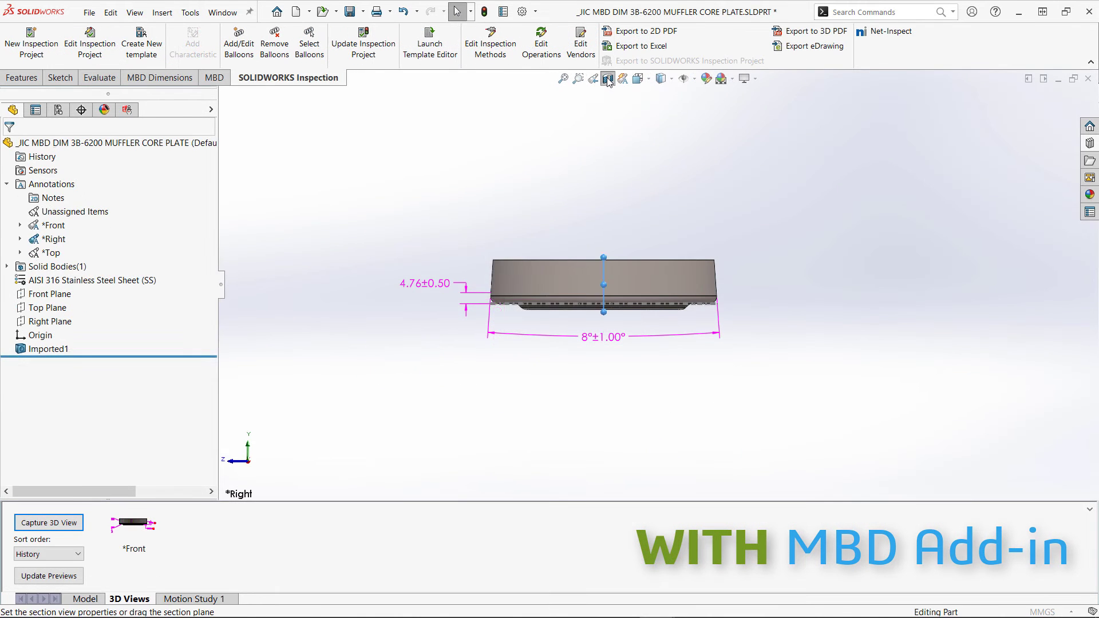
- Section the muffler core plate along the Right Plane and capture the *Right annotation view as a 3D view
click(608, 79)
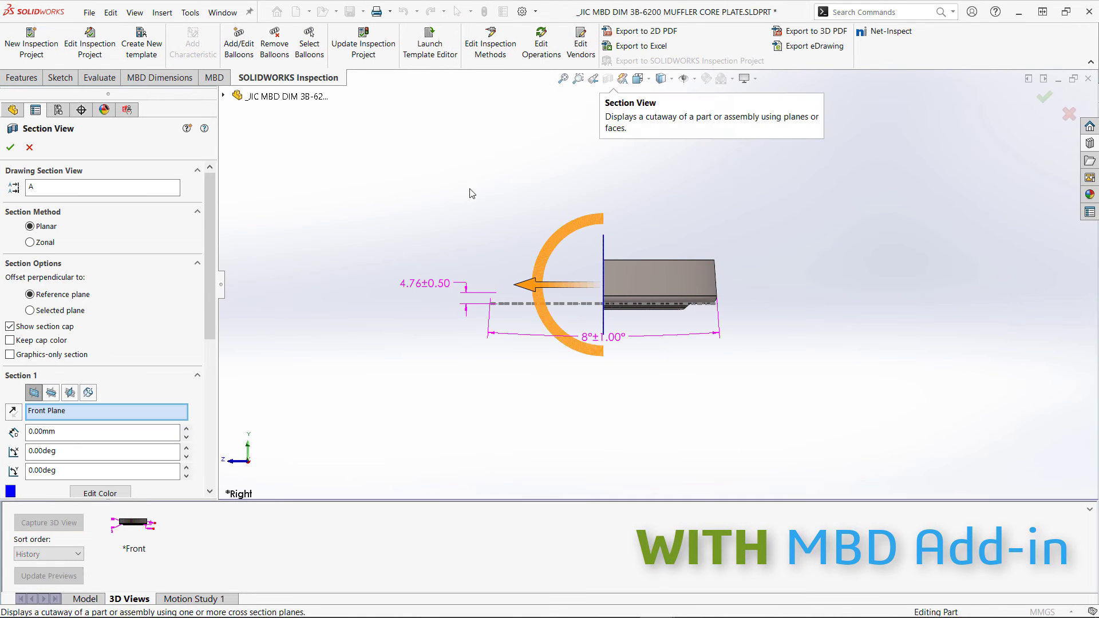
click(70, 393)
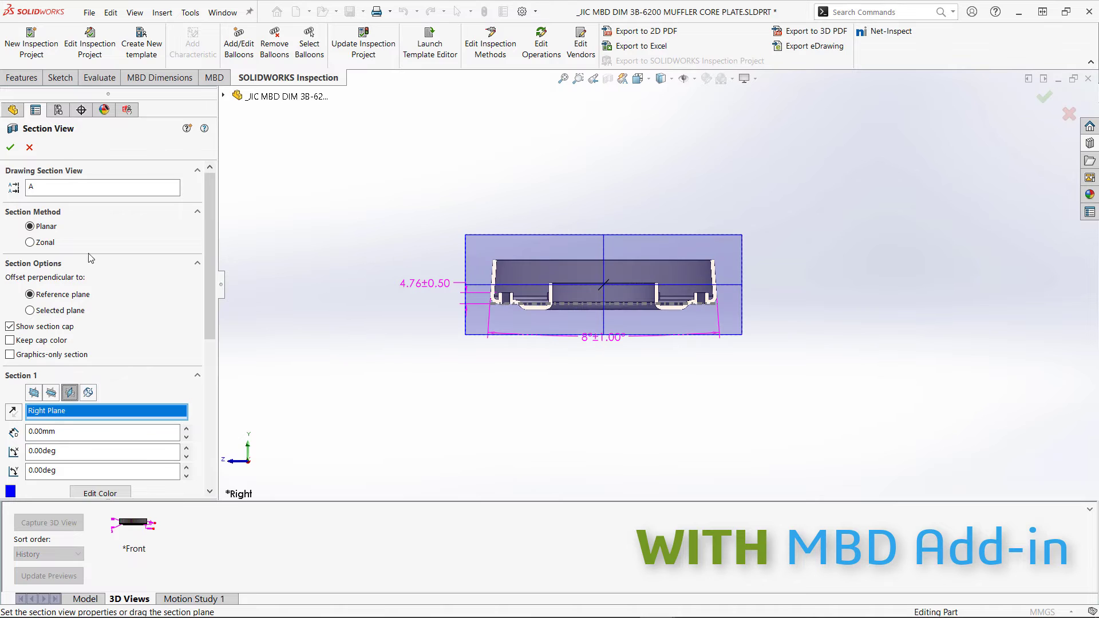
click(11, 148)
key(f)
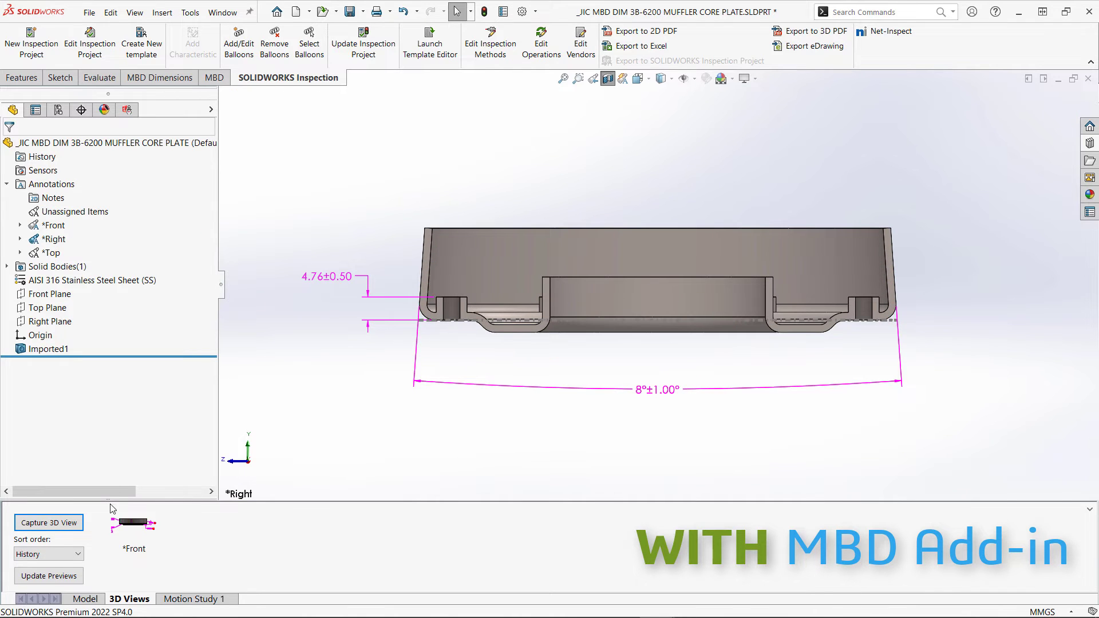
click(48, 522)
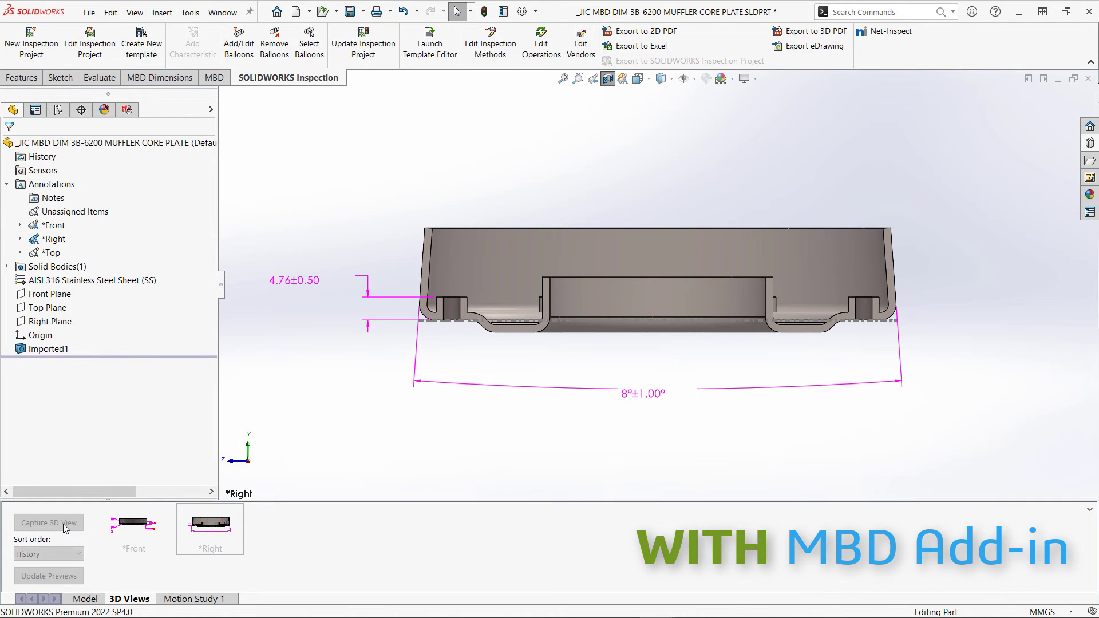
- Activate and reorient to the *Top annotation view, switch to an unshaded line display, and capture it as a 3D view
right_click(52, 253)
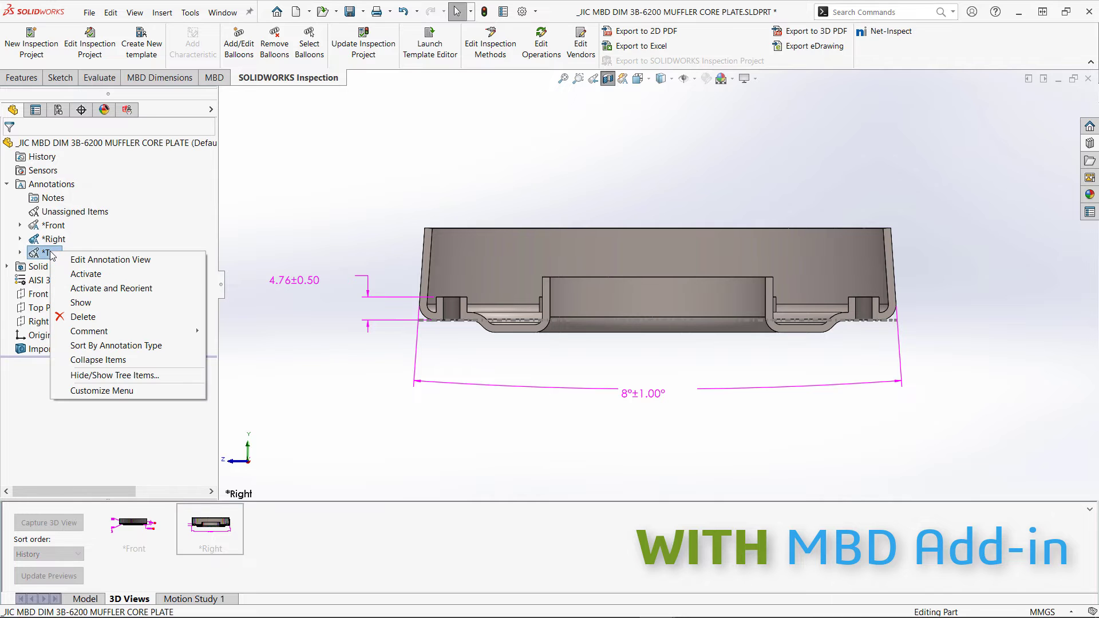
click(90, 289)
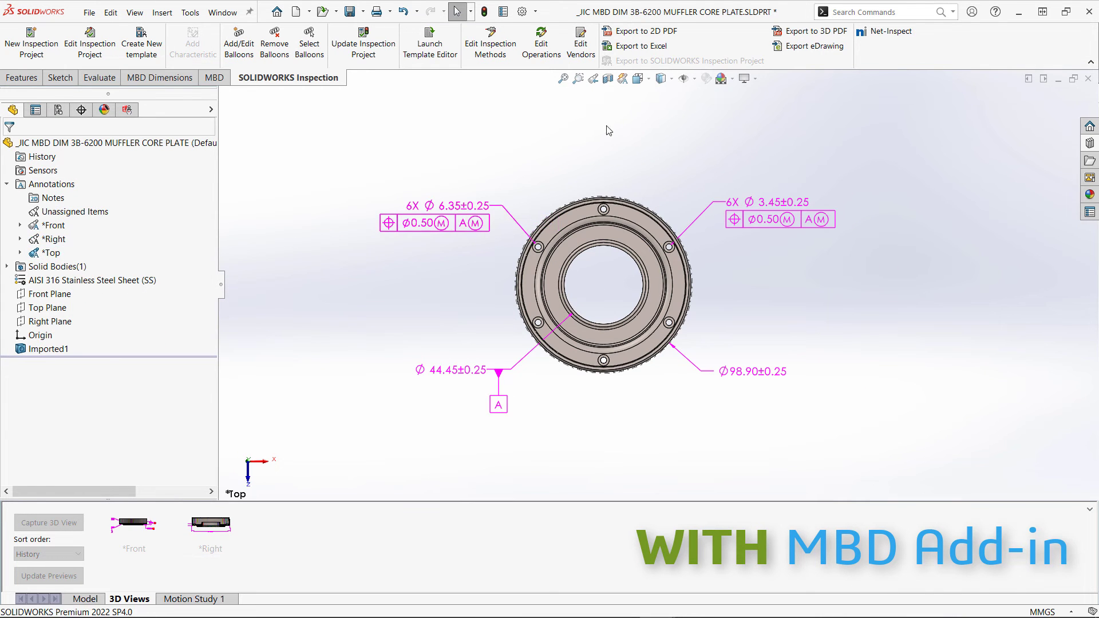
click(671, 84)
click(665, 145)
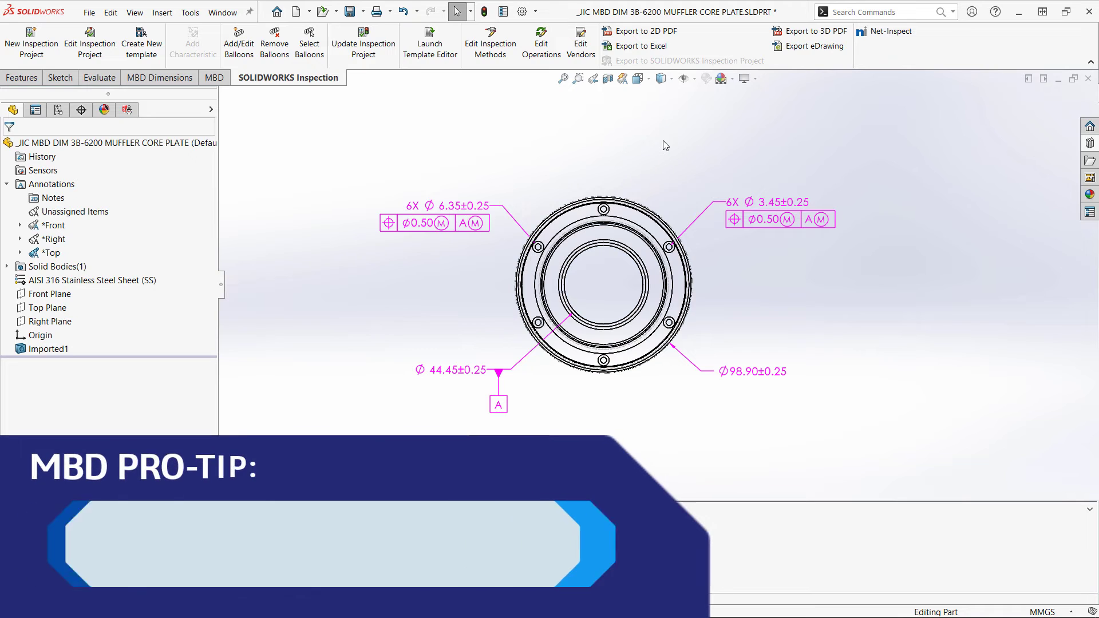
scroll(610, 252, down, 2)
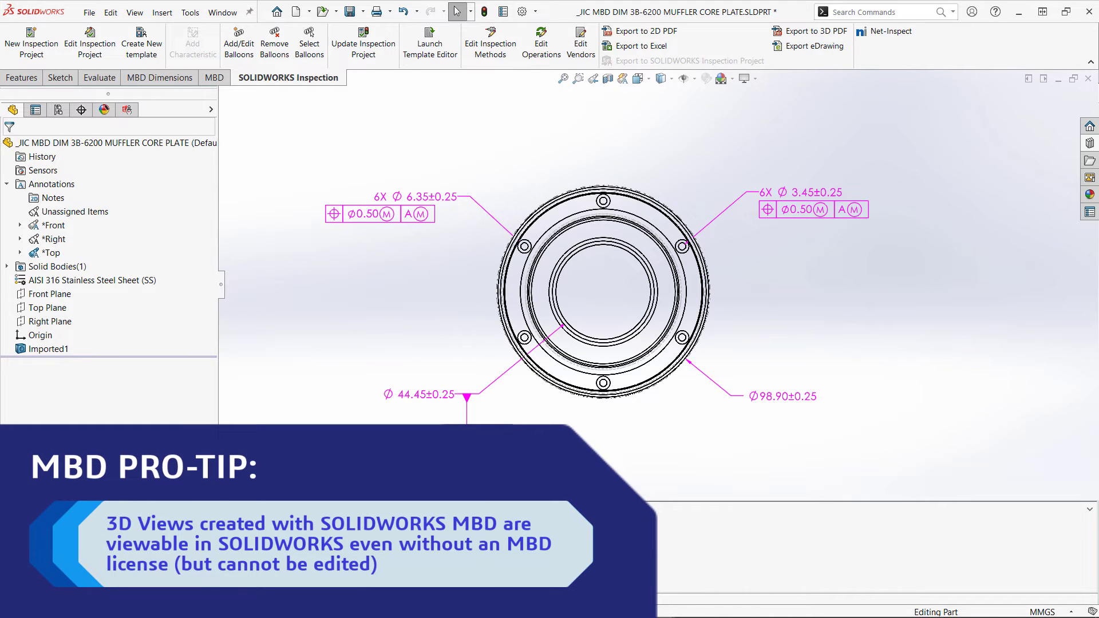
- Activate the saved *Right 3D view of the muffler core plate
click(210, 522)
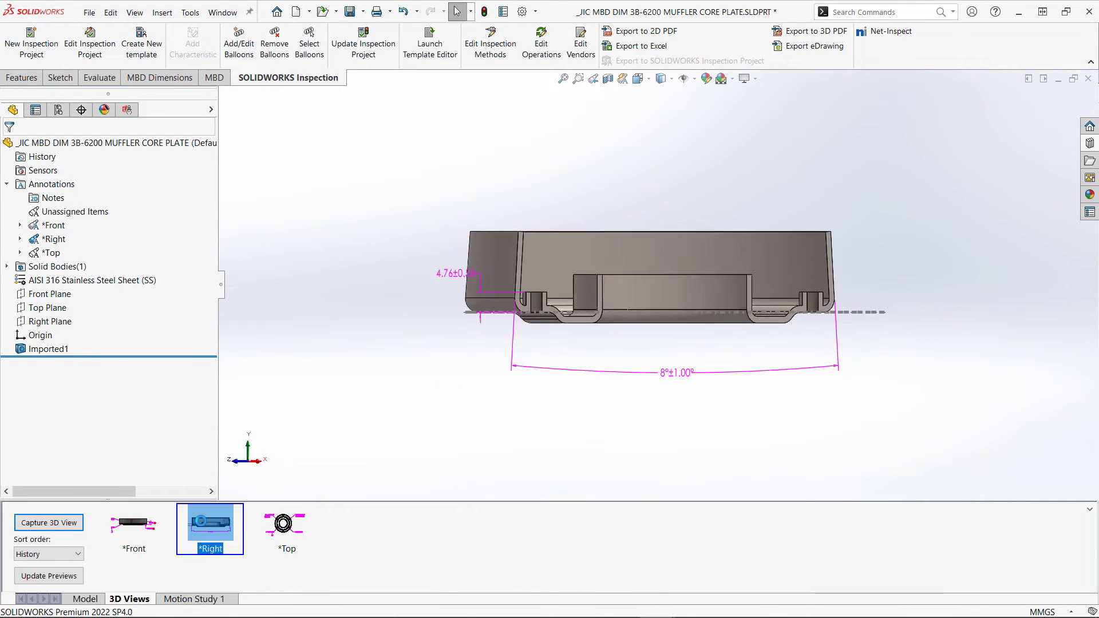
- Activate the saved *Top 3D view of the muffler core plate
click(272, 527)
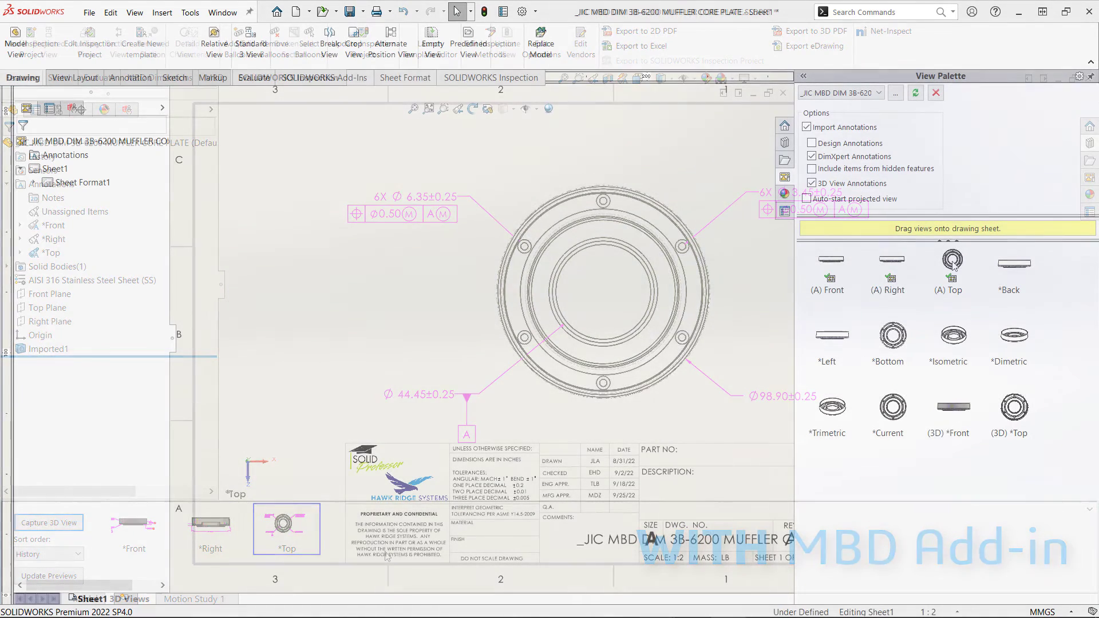
- Place the annotated Top and Right views of the muffler core plate side by side on the drawing sheet, importing their DimXpert annotations
click(954, 262)
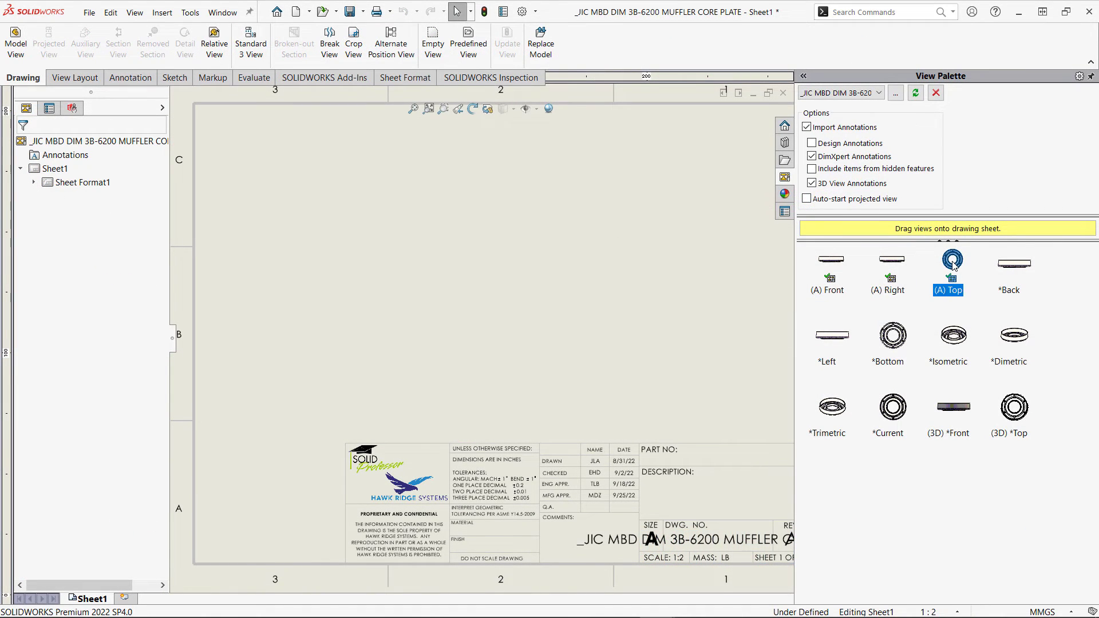
mouse_move(953, 262)
mouse_down()
mouse_move(662, 257)
mouse_move(402, 277)
mouse_up()
click(894, 267)
mouse_move(895, 267)
mouse_down()
mouse_move(805, 287)
mouse_move(700, 287)
mouse_up()
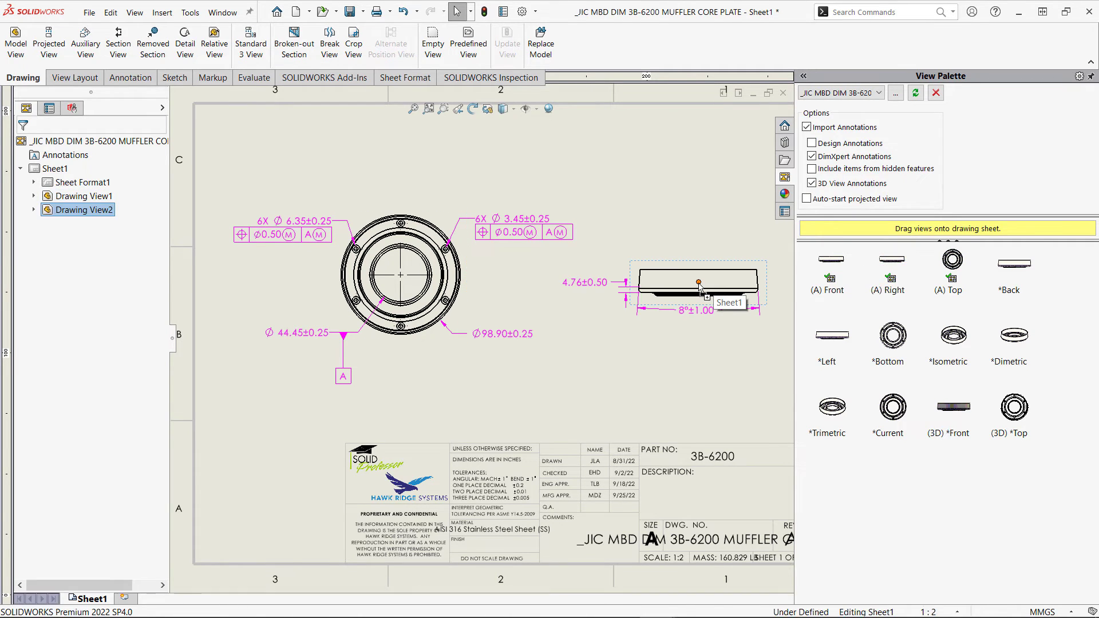
click(661, 387)
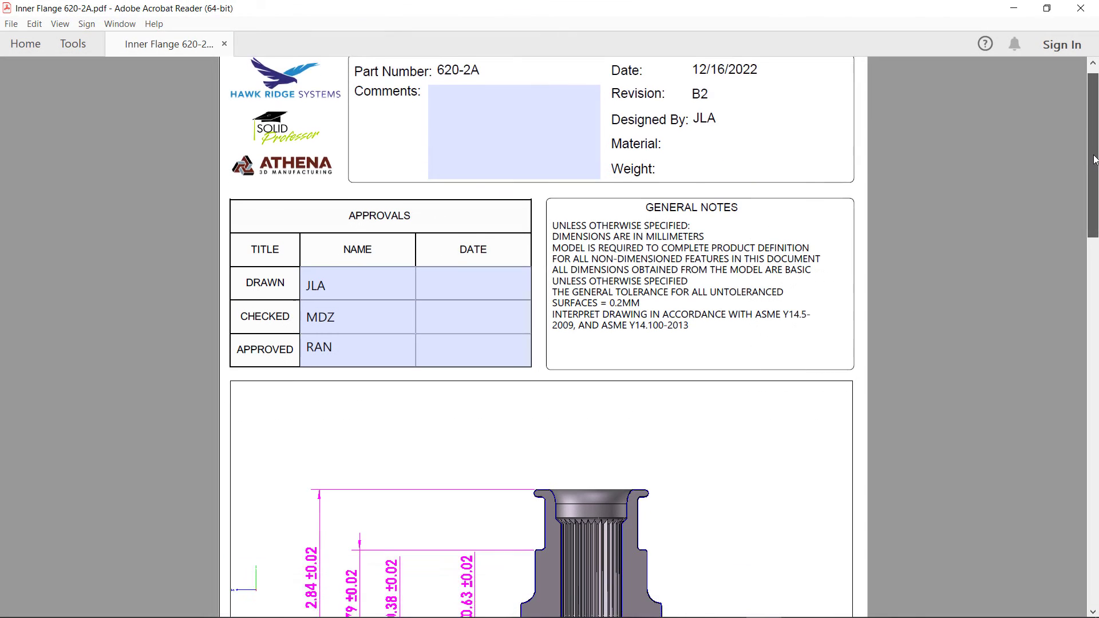
- Review the Inner Flange 620-2A 3D PDF in Adobe Acrobat Reader and rotate its embedded 3D model
drag(1095, 168, 1095, 252)
click(795, 285)
drag(687, 304, 874, 294)
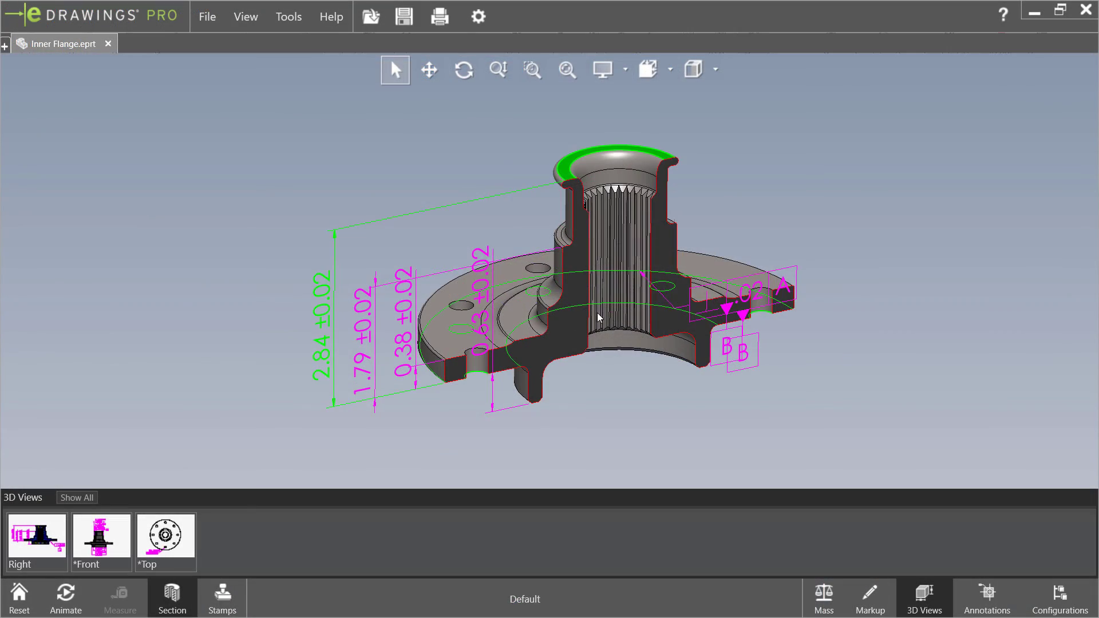
- Rotate the sectioned Inner Flange in eDrawings and activate its *Top 3D view
drag(596, 312, 600, 252)
click(182, 545)
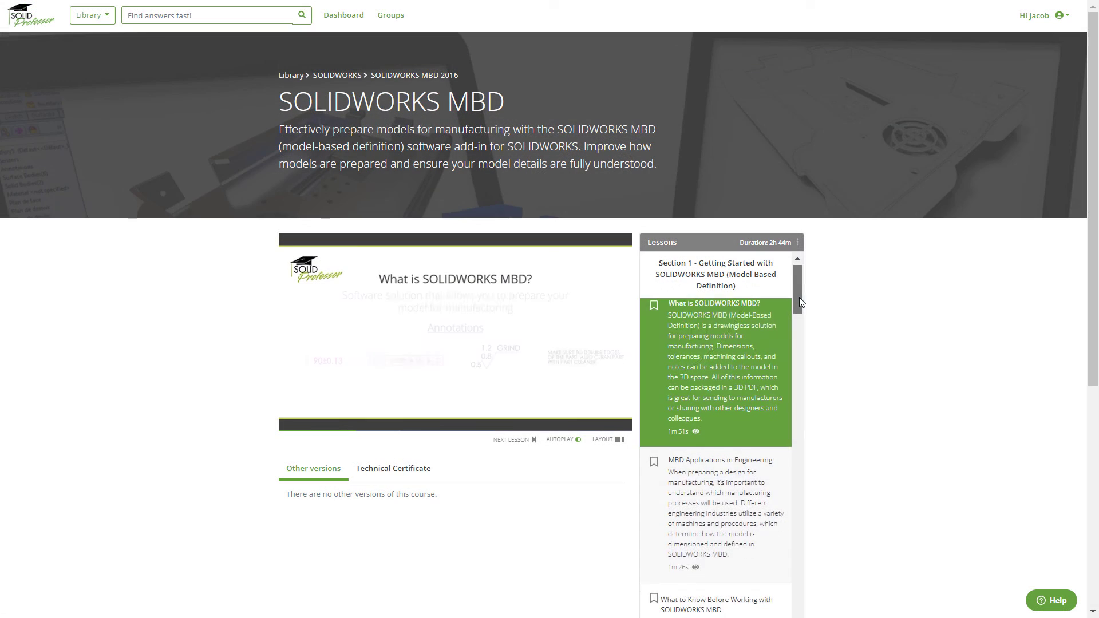
- Look through the lesson list of the SOLIDWORKS MBD course on the SolidProfessor site down to the Dimensioning section
drag(800, 302, 798, 446)
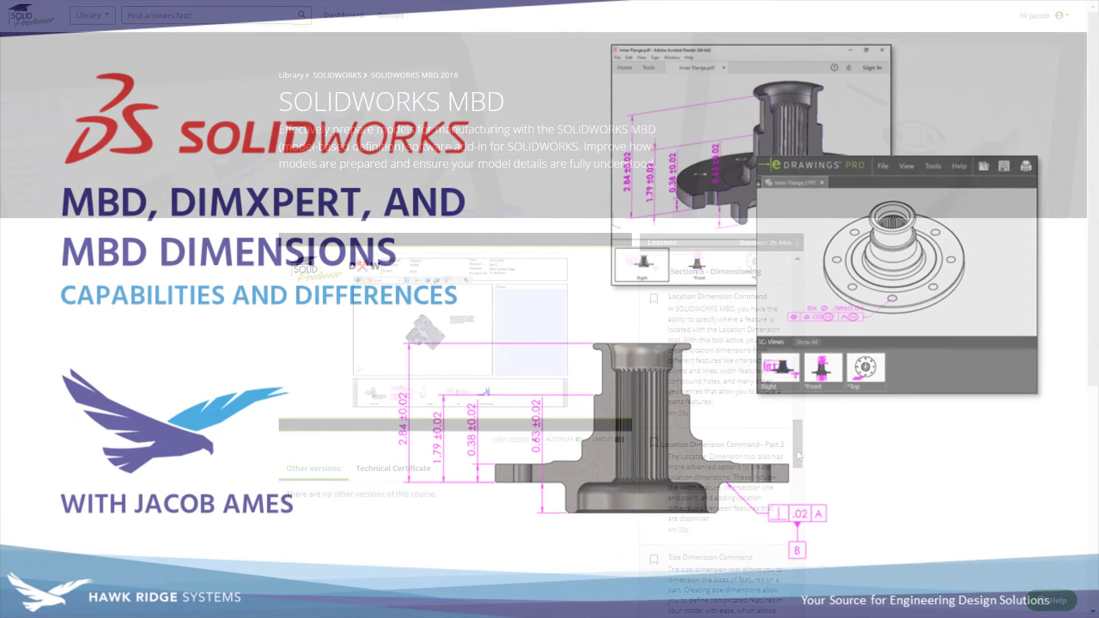